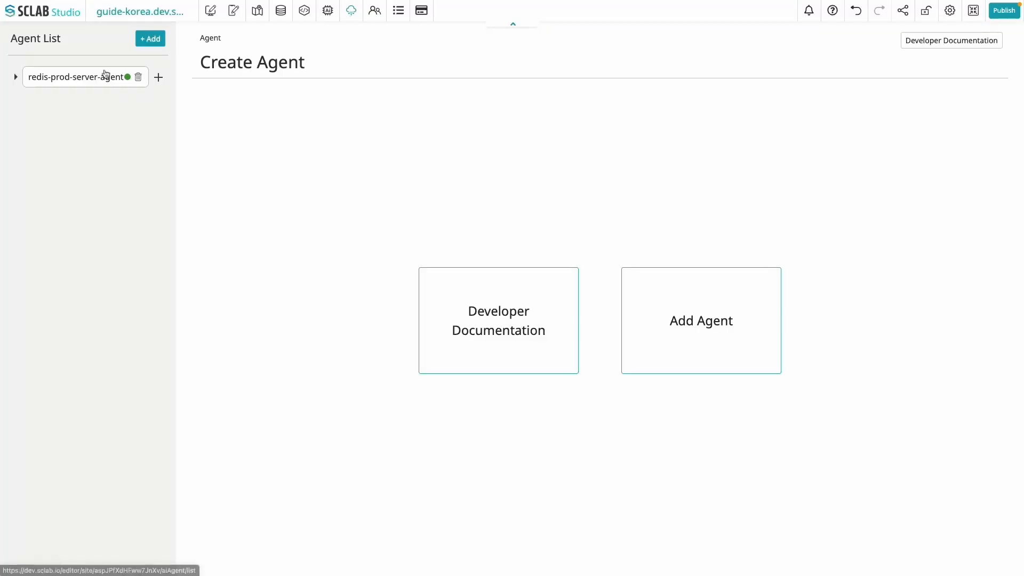
Run and review the service_billing query, and check the customer_list query, in redis-prod-server-agent's sclab-postgres database, saving both APIs.
click(16, 78)
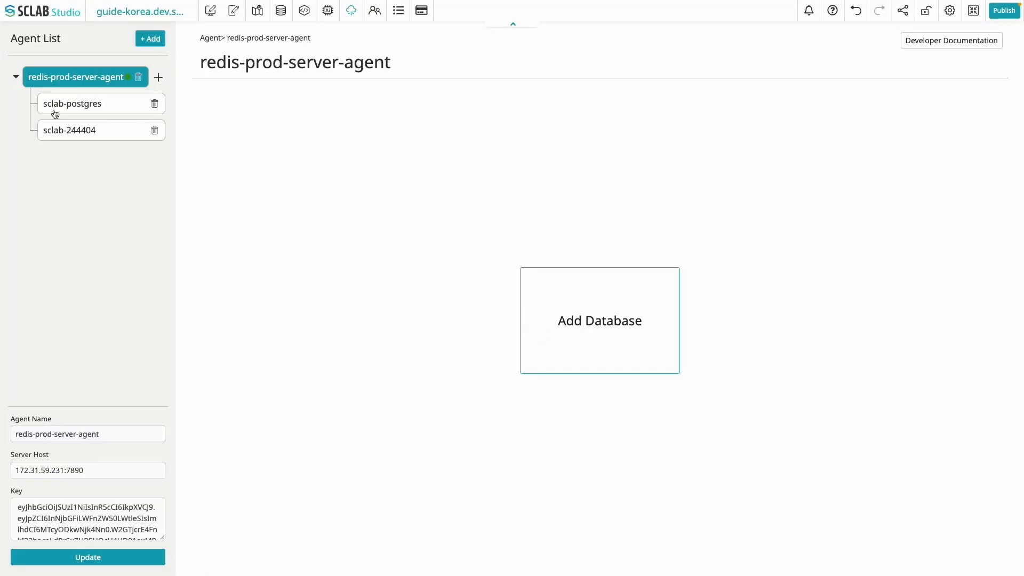
click(53, 107)
scroll(967, 287, down, 10)
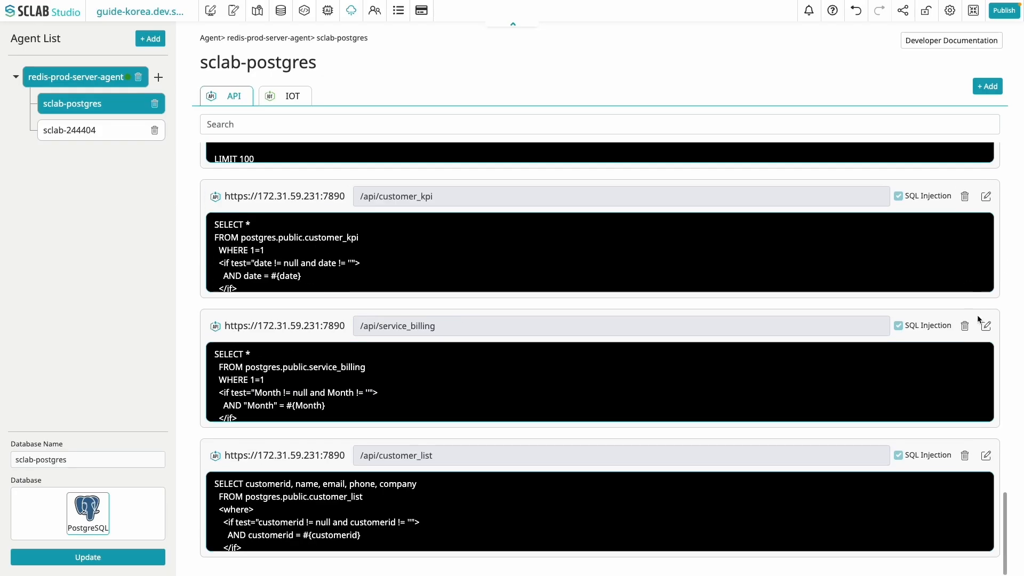
click(985, 325)
click(993, 215)
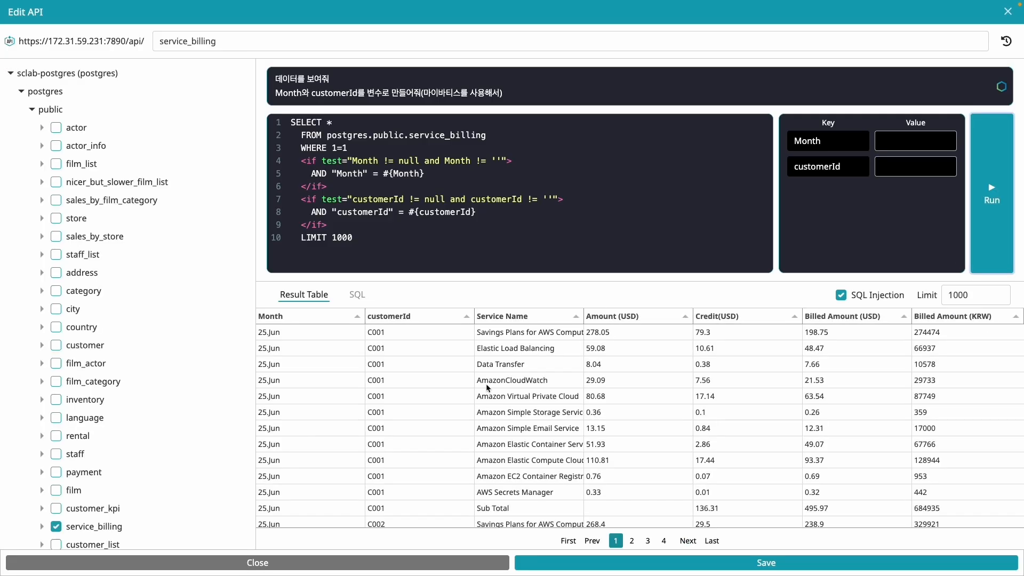
scroll(489, 388, down, 10)
scroll(489, 387, down, 10)
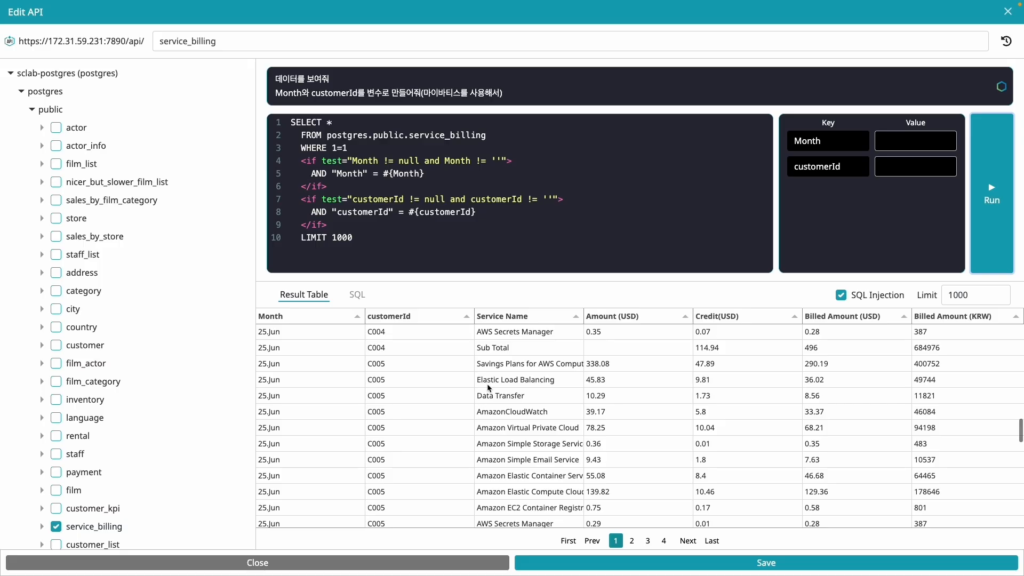
click(738, 563)
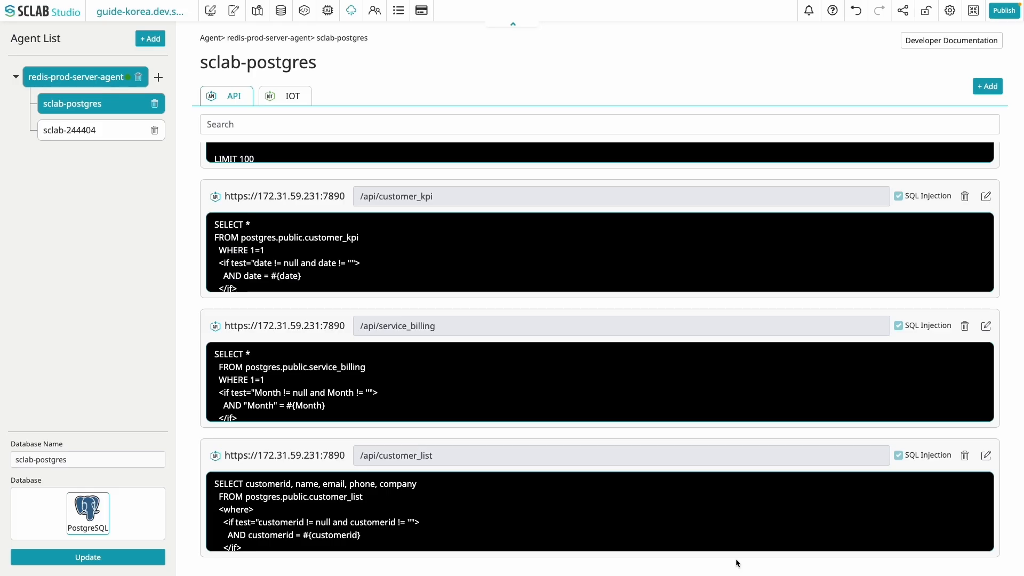
click(984, 457)
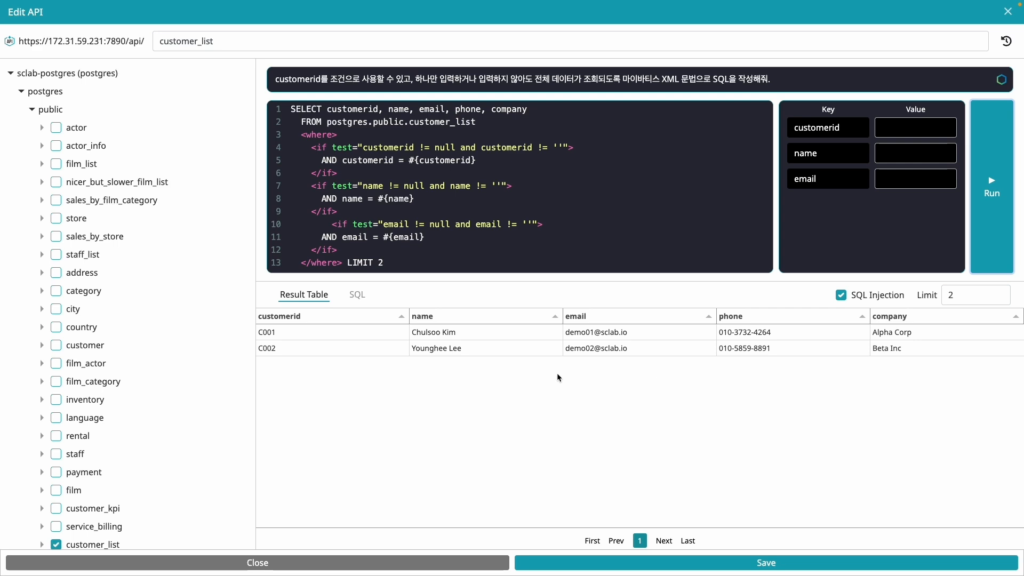
click(635, 561)
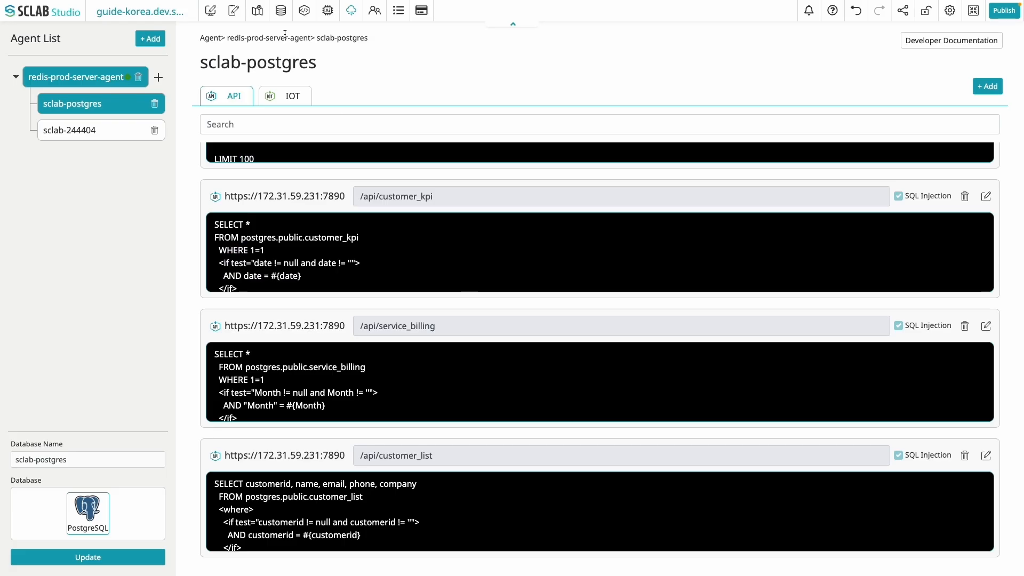
Create a new data group named Service Billing.
click(281, 11)
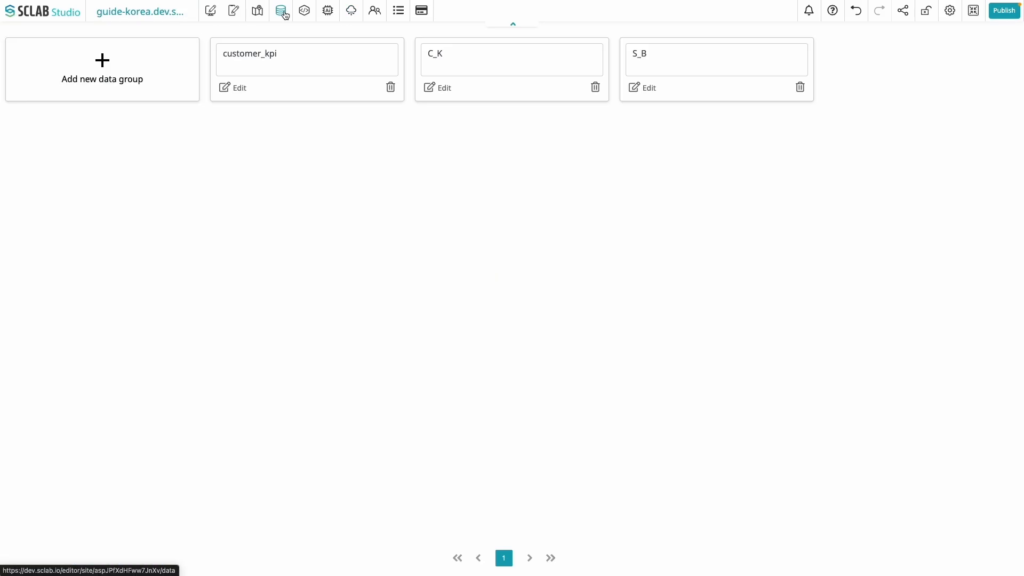
click(104, 62)
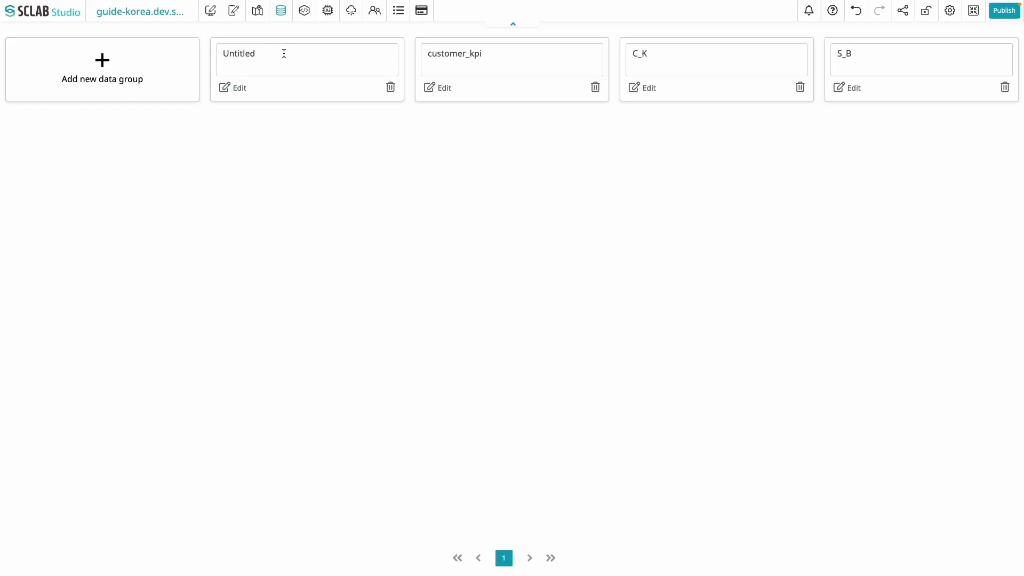
drag(284, 53, 181, 55)
text(Service Billing)
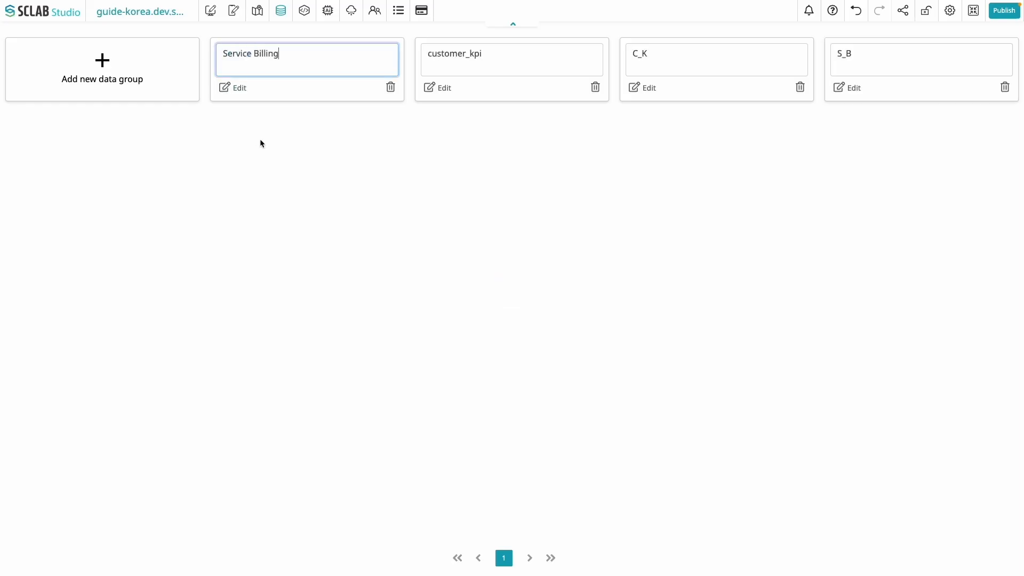
click(260, 139)
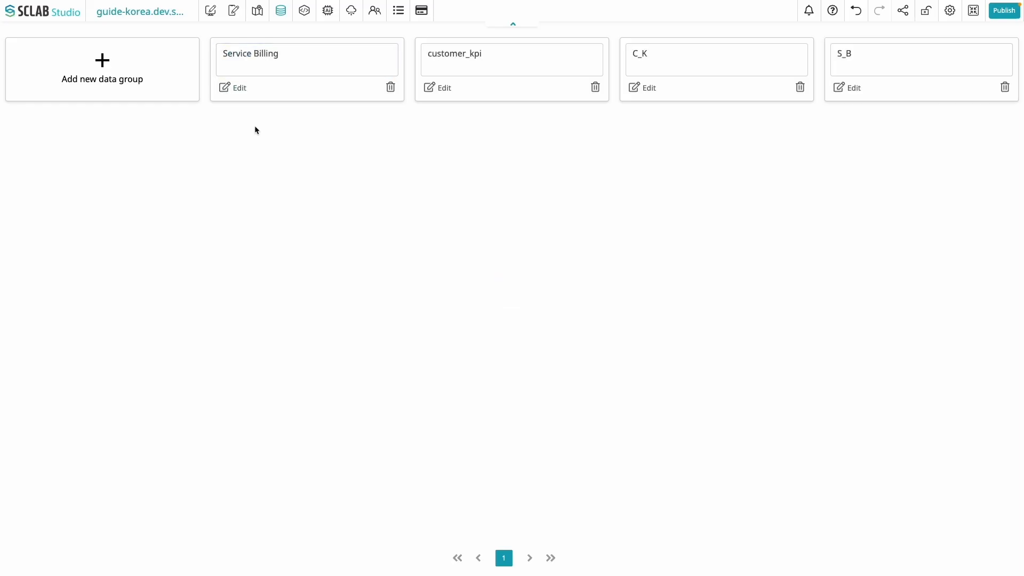
Add agent data to the Service Billing data group from the /api/service_billing API of sclab-postgres.
click(239, 88)
drag(58, 160, 383, 245)
click(99, 73)
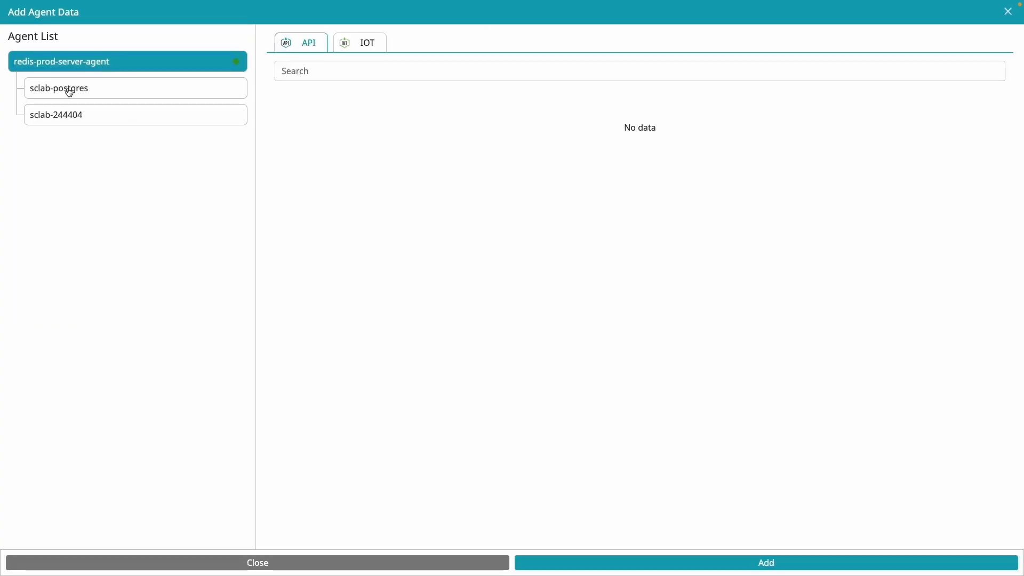
click(70, 88)
scroll(974, 316, down, 6)
scroll(832, 354, down, 4)
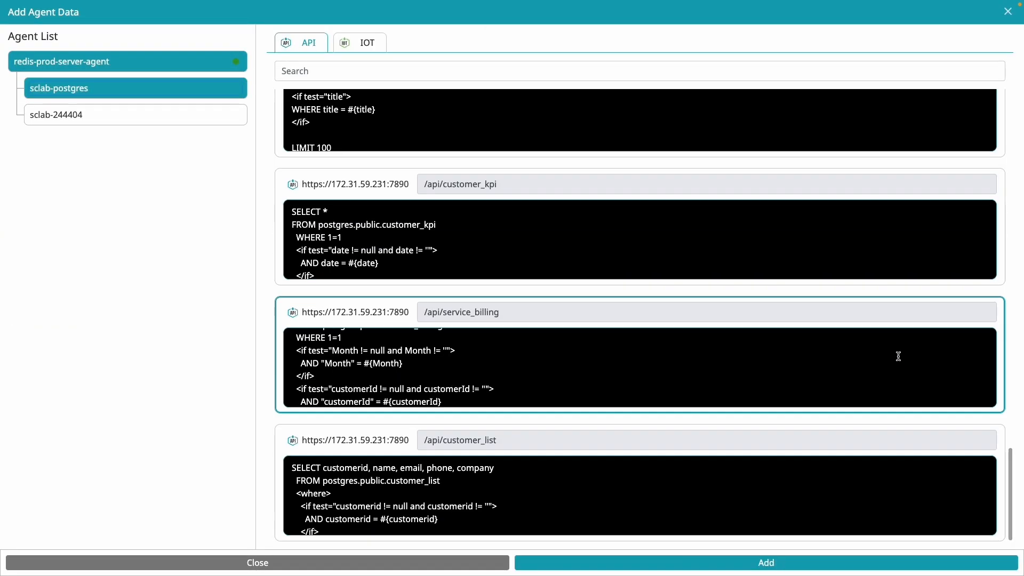
click(736, 562)
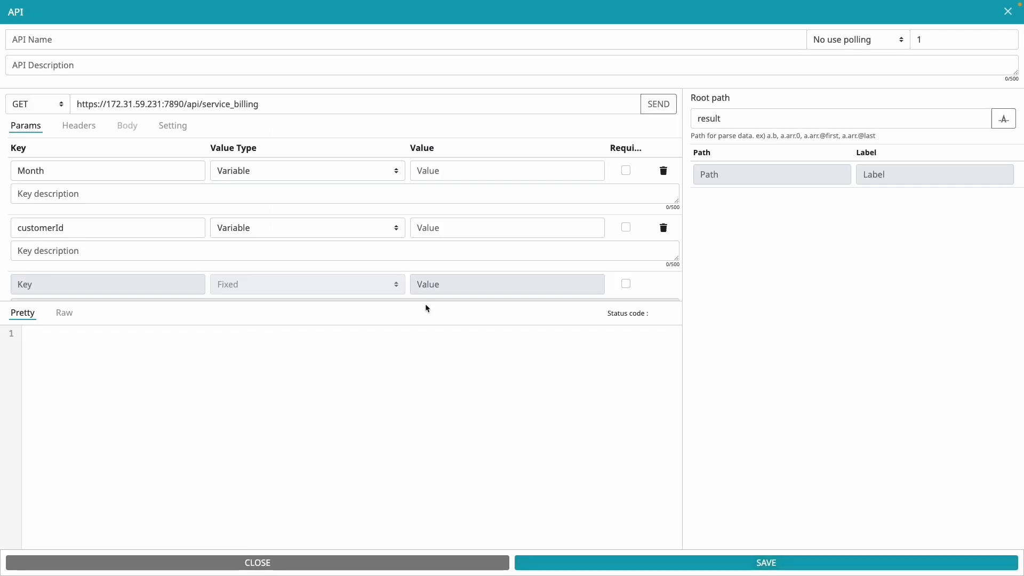
Send the service_billing request to load its fields, name the API Service Billing, and save it.
click(659, 104)
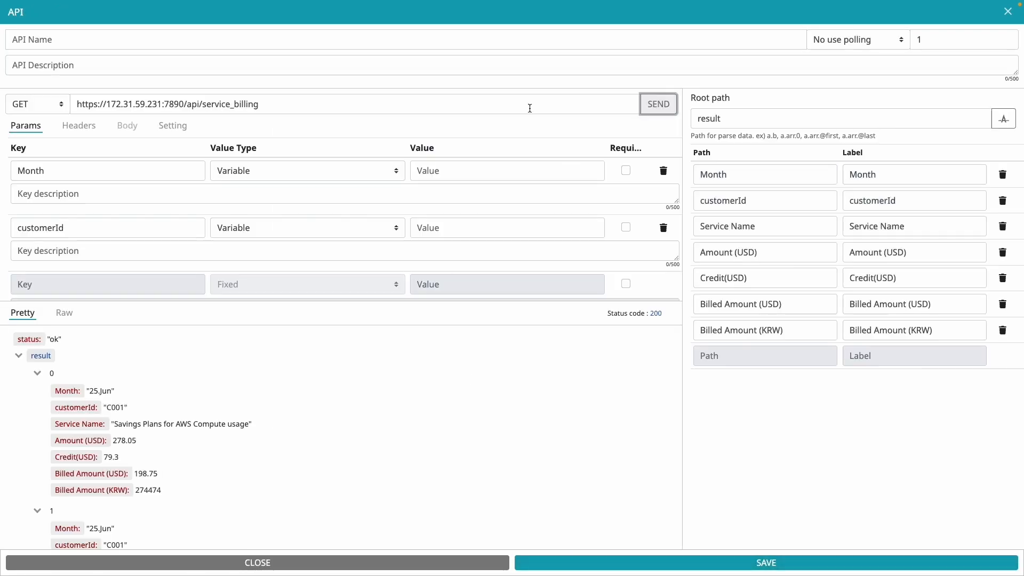
click(117, 42)
text(Service Billing)
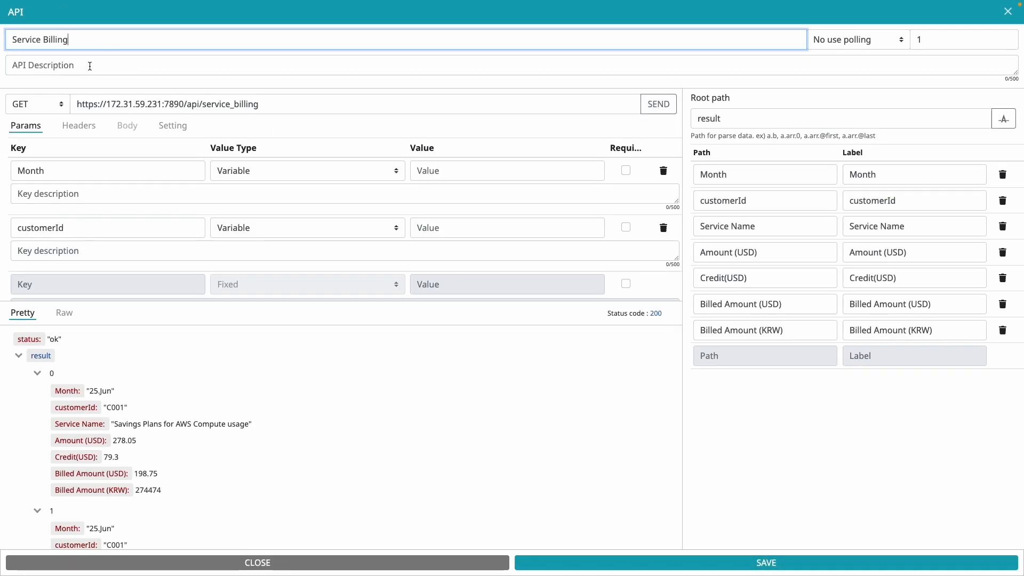
scroll(377, 445, down, 3)
scroll(377, 445, up, 3)
click(740, 560)
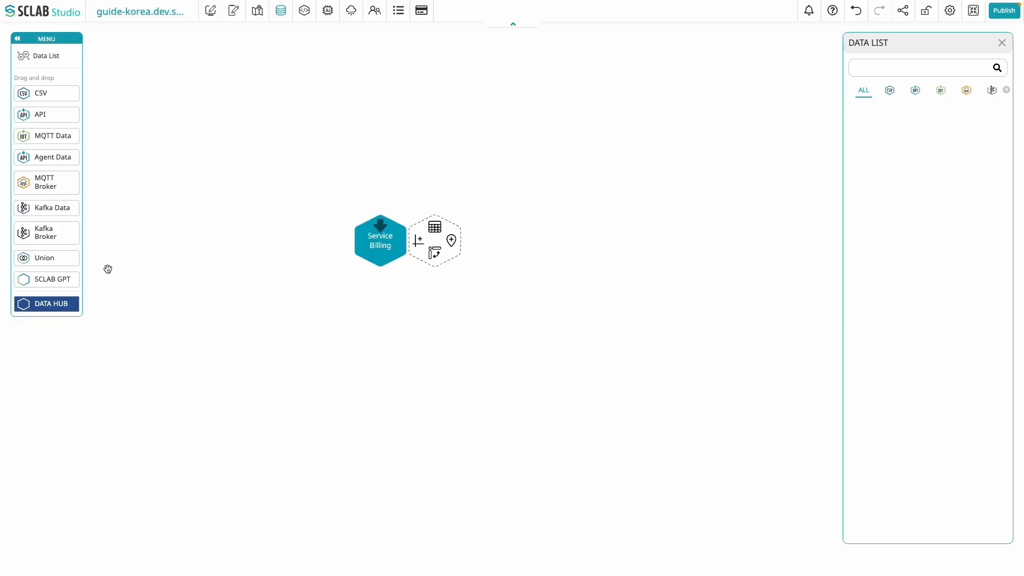
Add a second agent data source below Service Billing from the /api/customer_list API of sclab-postgres.
drag(62, 159, 409, 328)
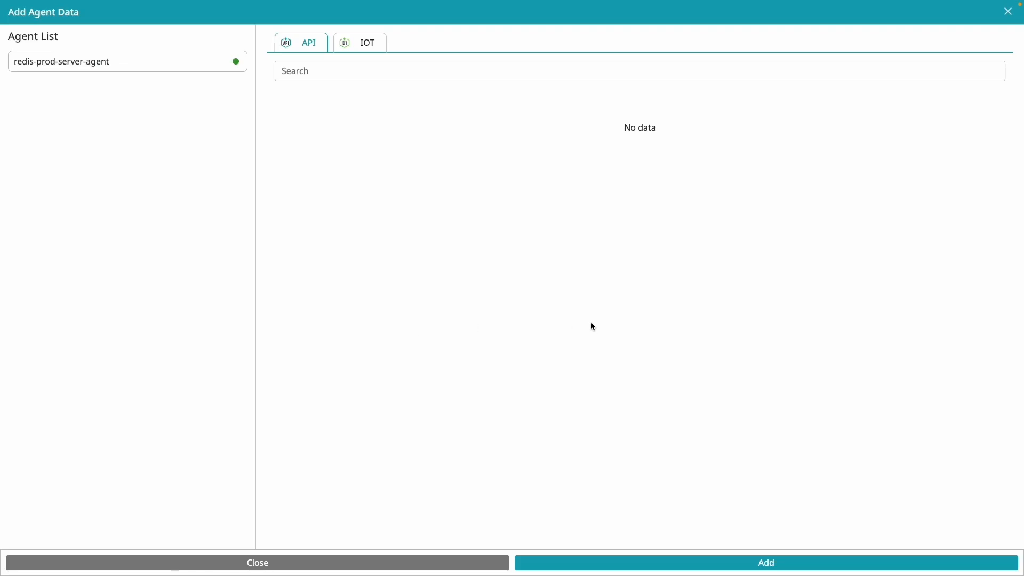
click(163, 61)
click(112, 88)
scroll(666, 310, down, 10)
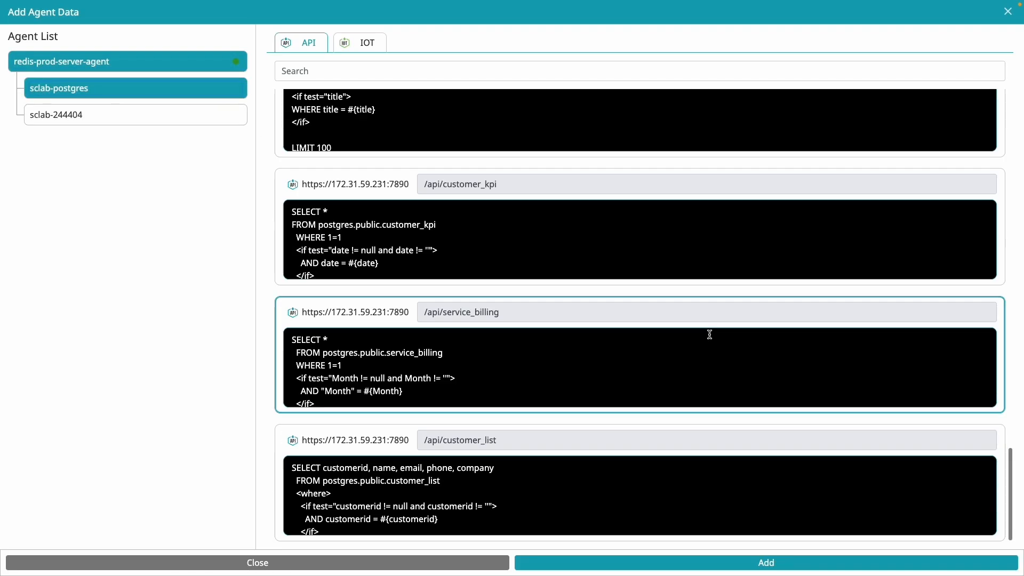
click(715, 564)
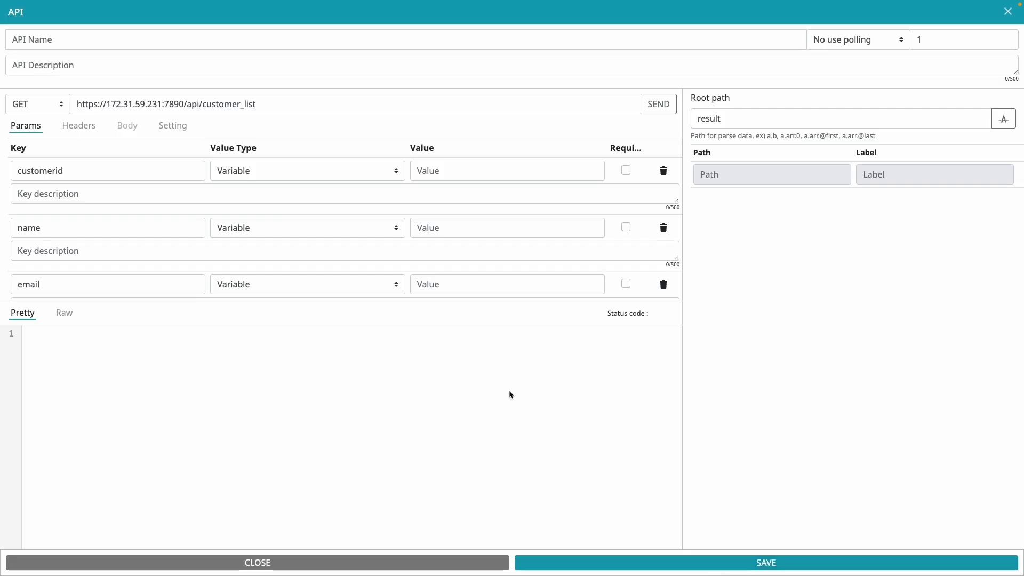
Name the new API customer_list, send its request to load the fields, and save it.
double_click(206, 105)
key(ctrl+c)
click(142, 44)
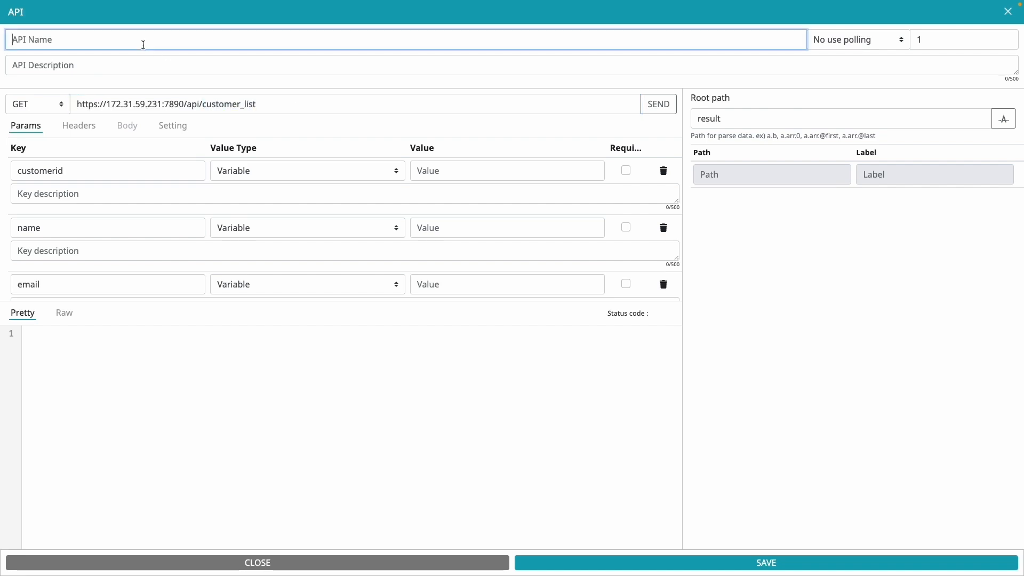
key(ctrl+v)
click(673, 105)
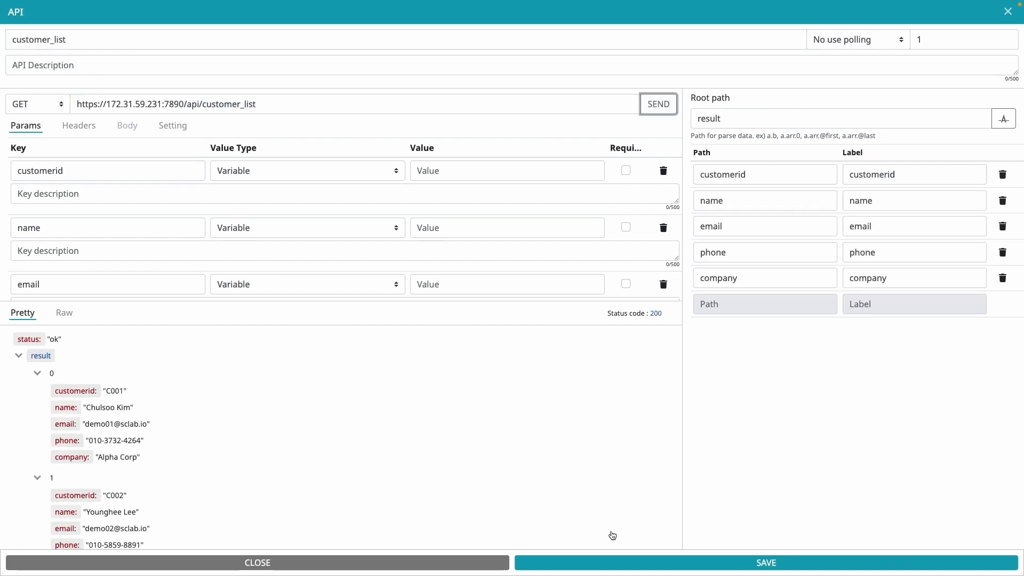
scroll(587, 516, down, 1)
click(606, 561)
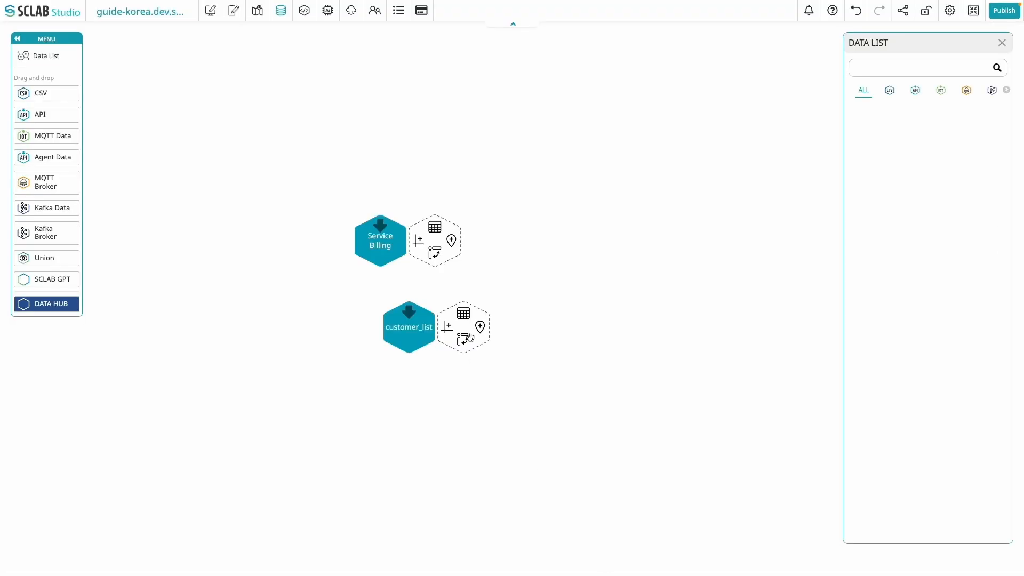
Add an SCLAB GPT block titled Service Billing, using the GPT4.1 mini model and text-embedding-3-large embedding, and save it.
drag(92, 283, 607, 280)
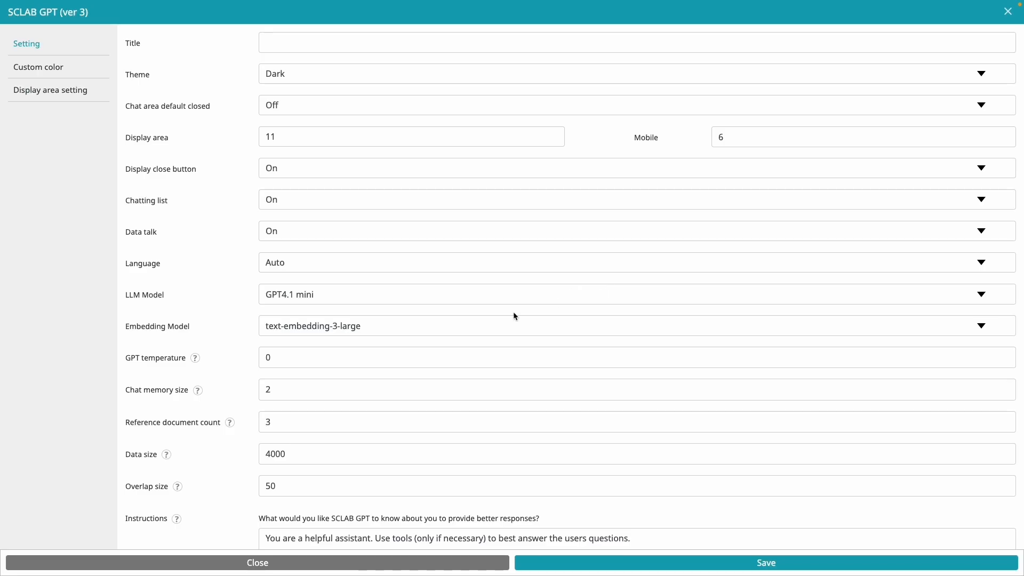
click(295, 43)
text(Service Billing)
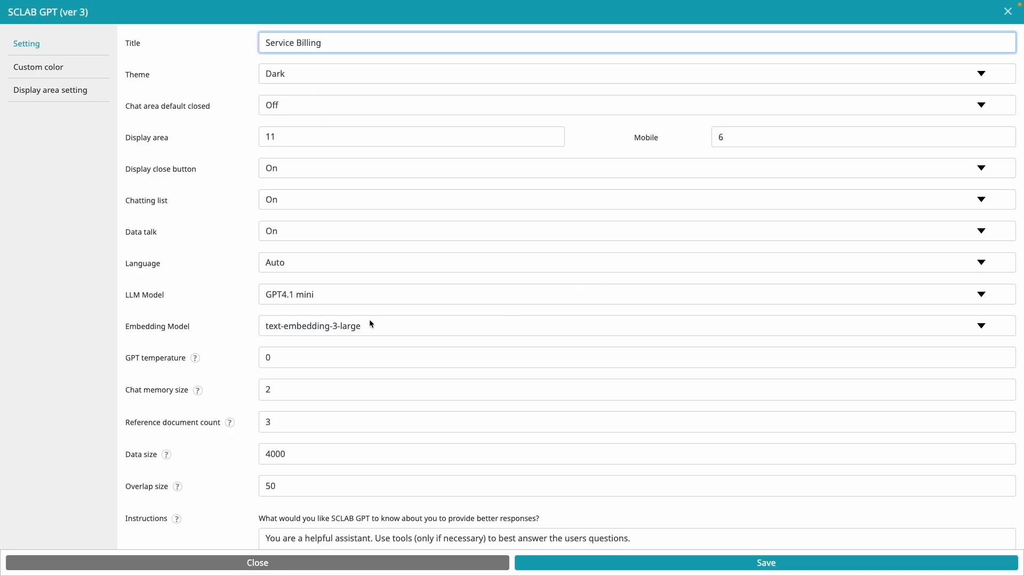
click(340, 290)
click(233, 309)
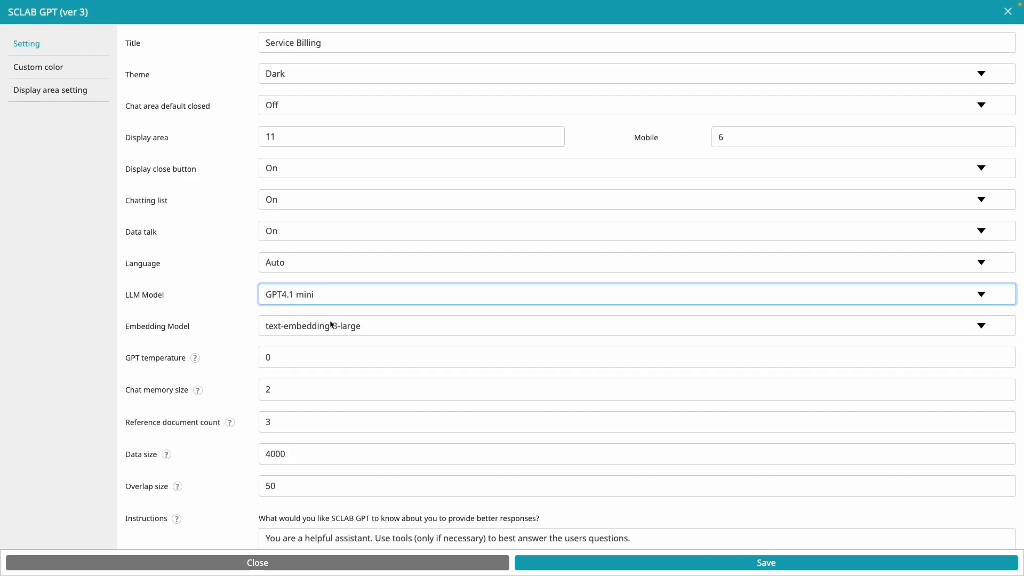
click(332, 325)
click(279, 373)
scroll(279, 377, down, 3)
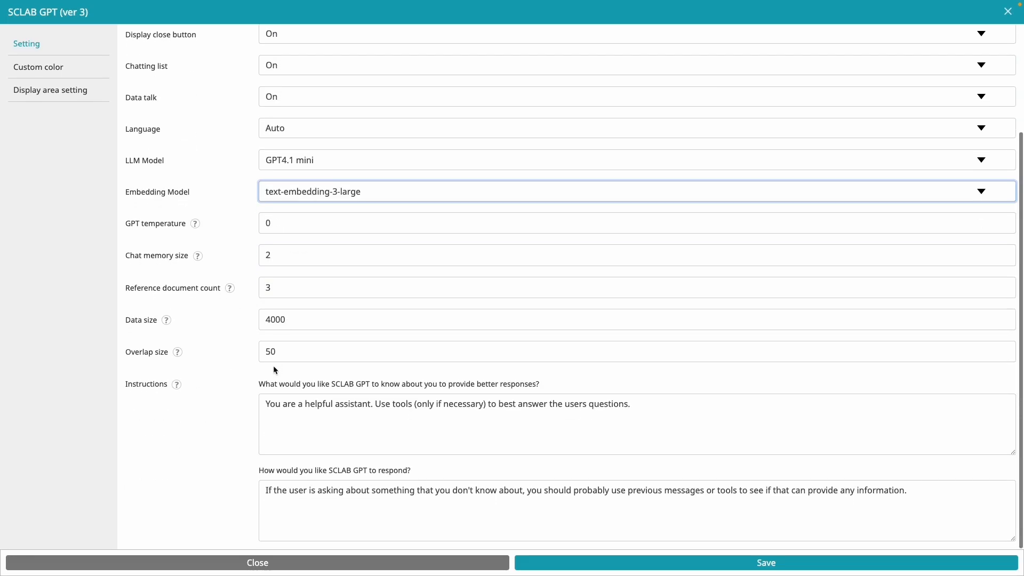
click(681, 564)
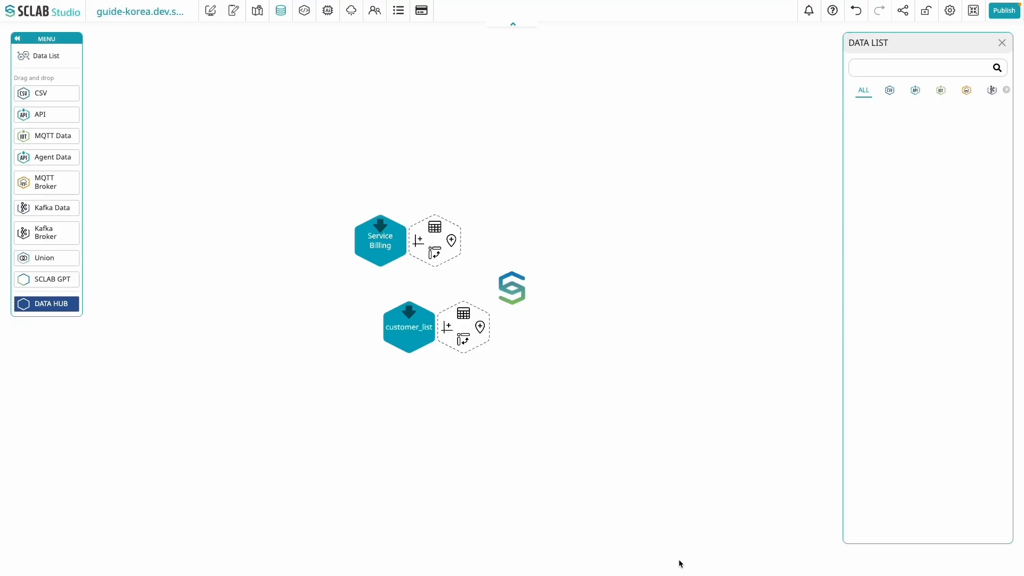
Attach all available data to the Service Billing GPT block.
click(670, 281)
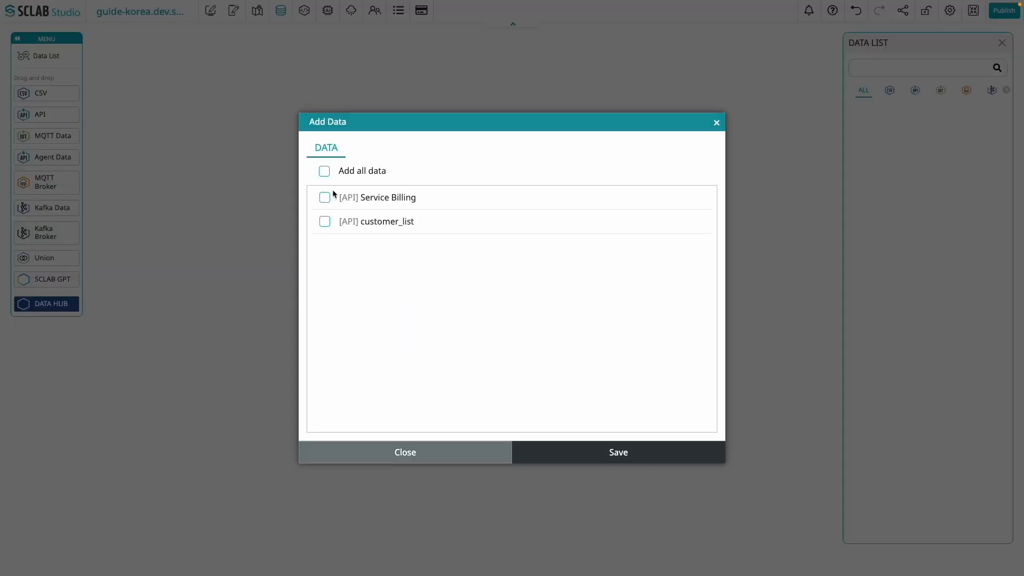
click(325, 172)
click(589, 446)
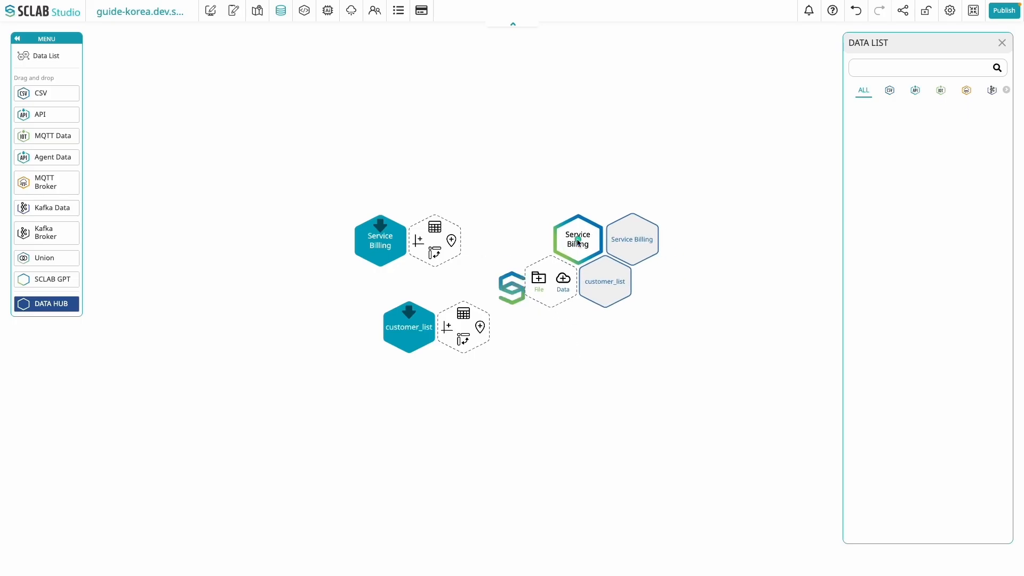
Retitle the SCLAB GPT block as Service Billing AI and save the settings.
click(554, 278)
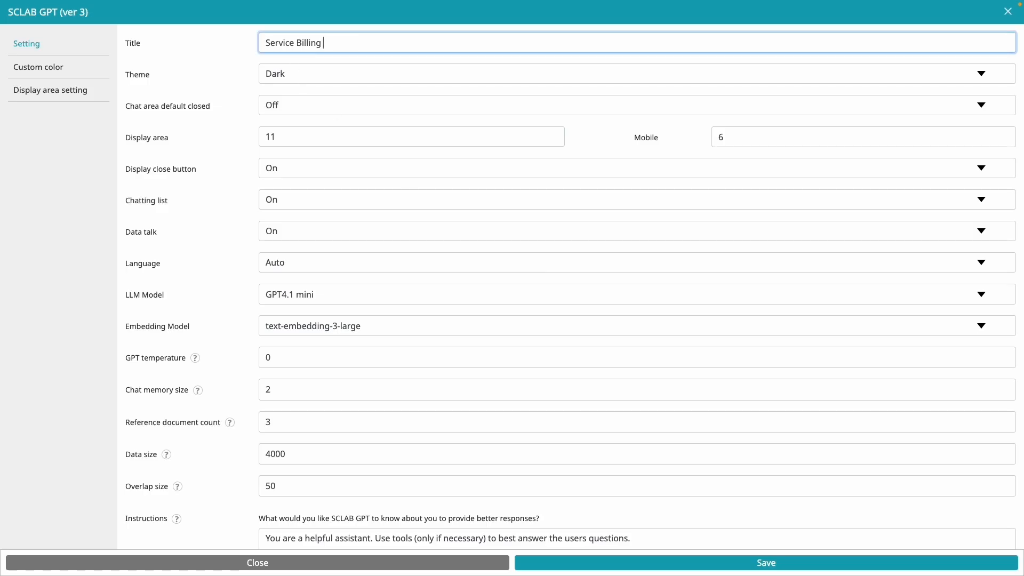
text(AI)
click(712, 557)
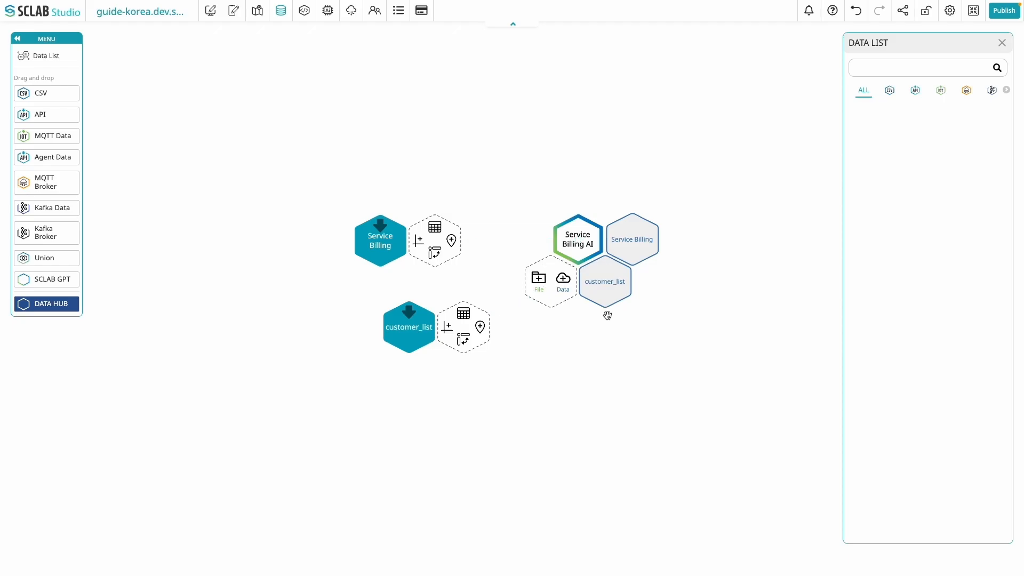
Create a new AI agent and name it Service Billing.
click(328, 11)
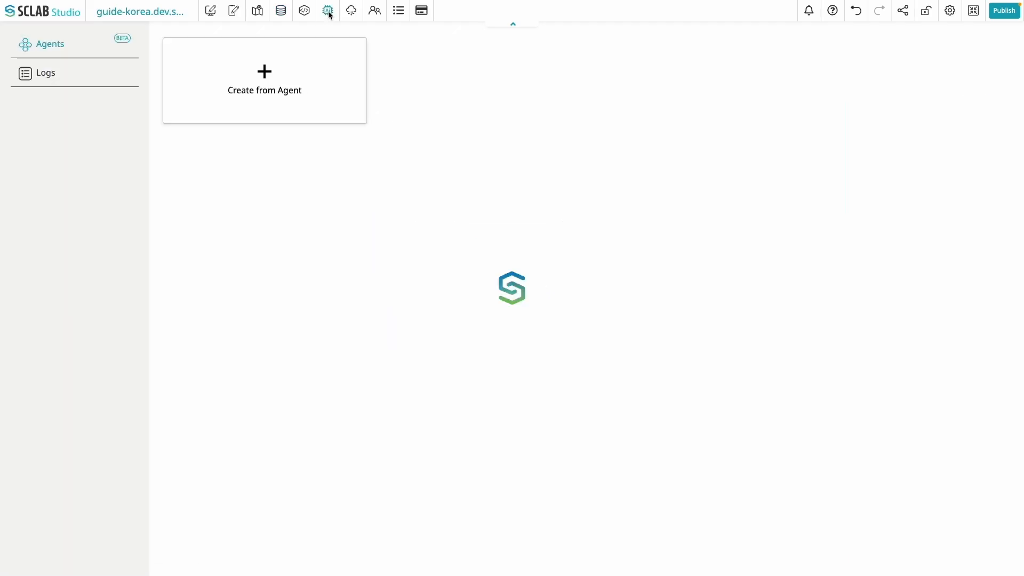
click(277, 75)
drag(458, 55, 368, 50)
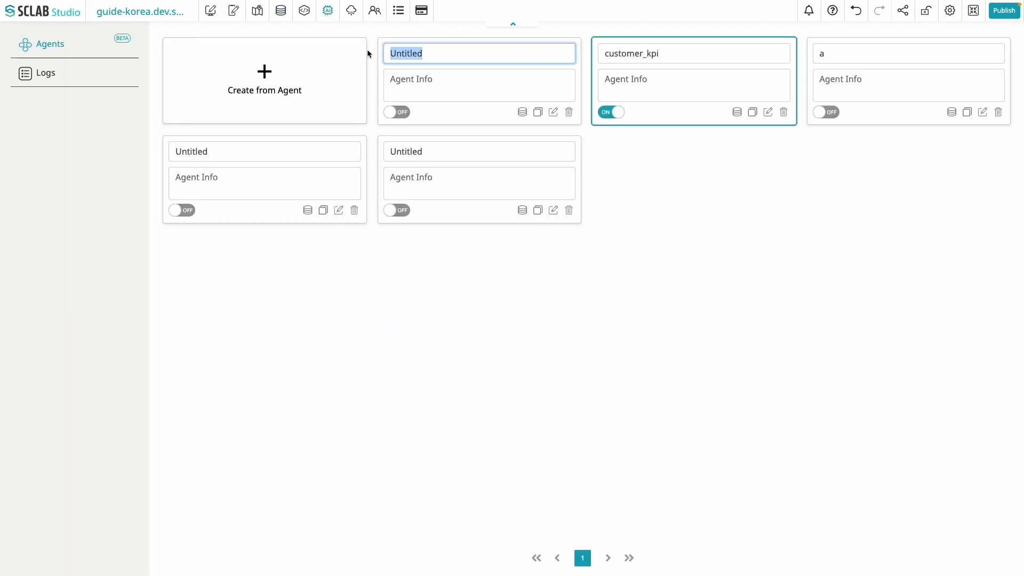
key(ctrl+v)
Grant the Service Billing agent permission to all data and save the data permission.
click(524, 114)
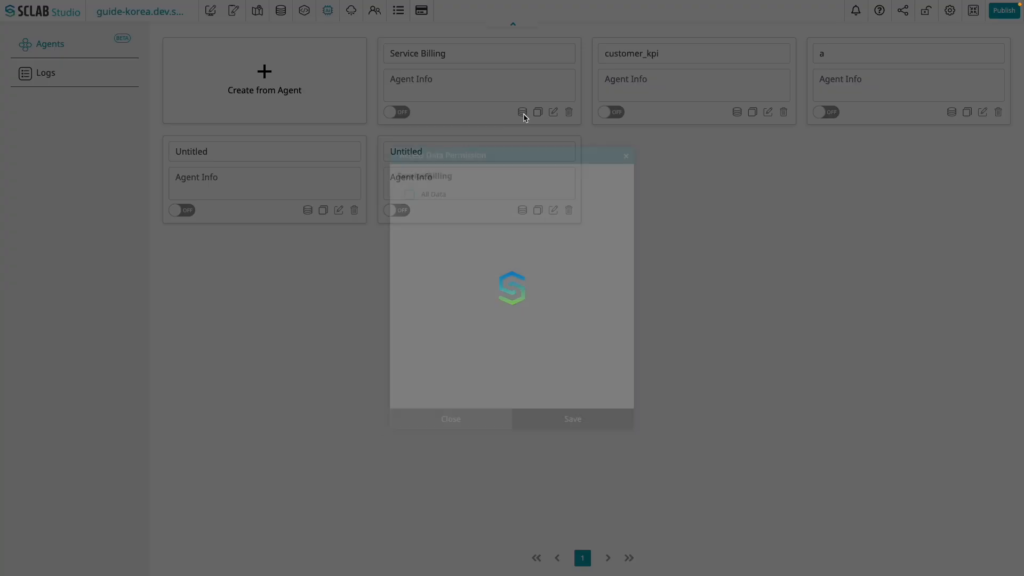
click(399, 208)
click(575, 430)
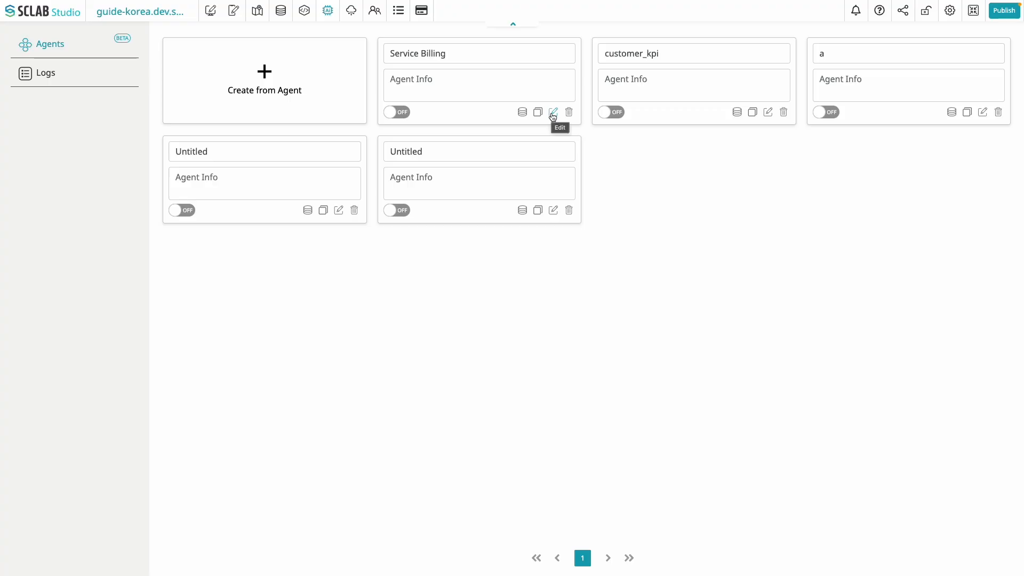
Open the Service Billing agent for editing, add a Date Trigger block, and name both block and trigger "25th of every month".
click(552, 114)
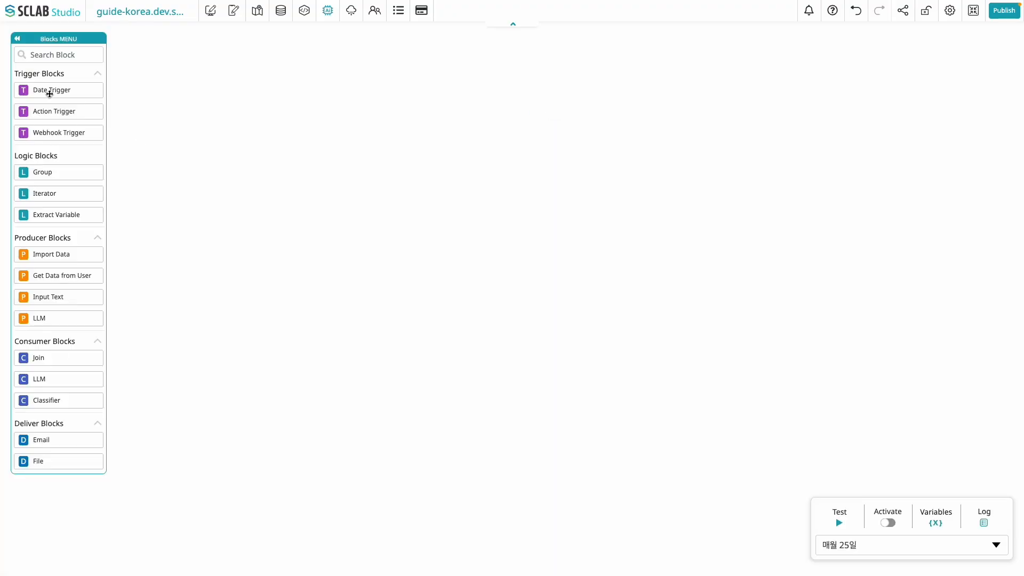
drag(45, 90, 192, 299)
click(188, 310)
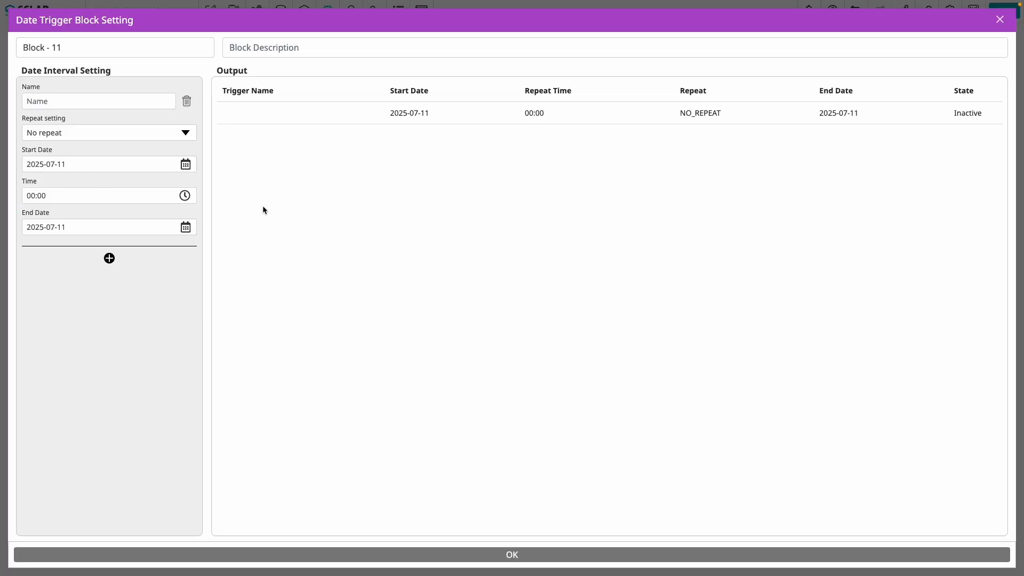
key(super+v)
triple_click(60, 47)
key(super+v)
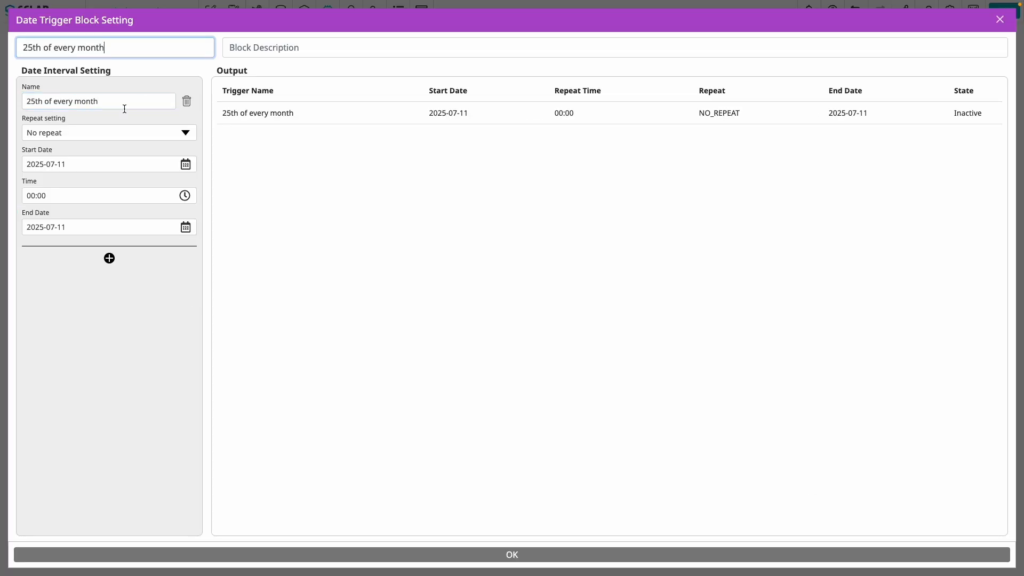
Set the date trigger to repeat monthly from 2025-07-25 at 07:00.
click(112, 134)
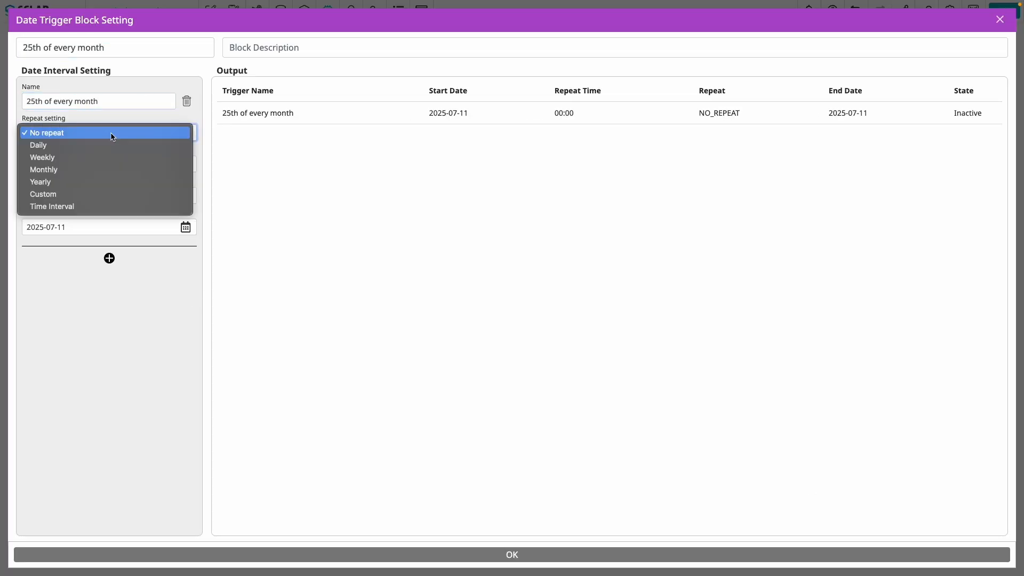
click(86, 170)
click(124, 163)
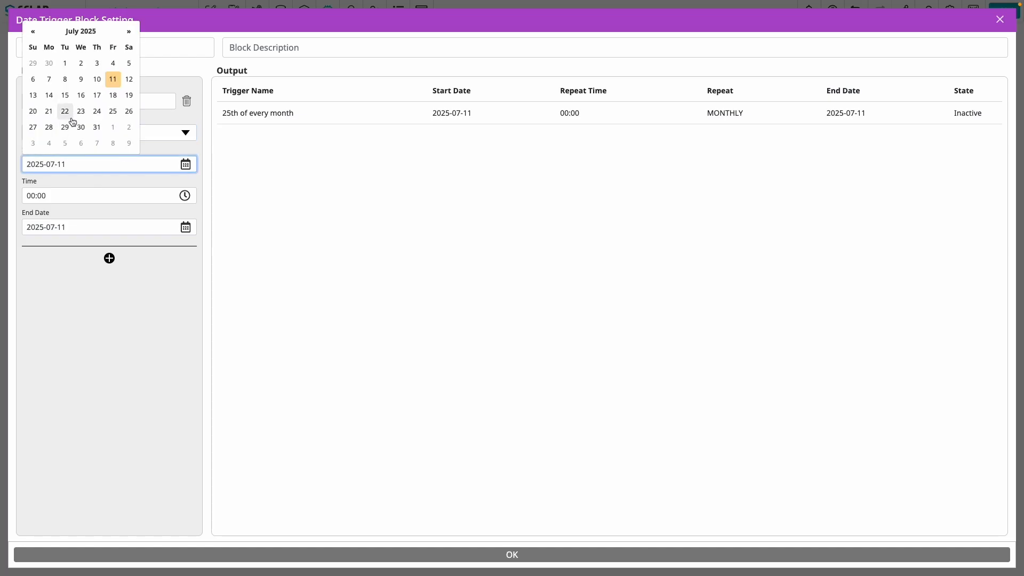
click(113, 111)
click(72, 195)
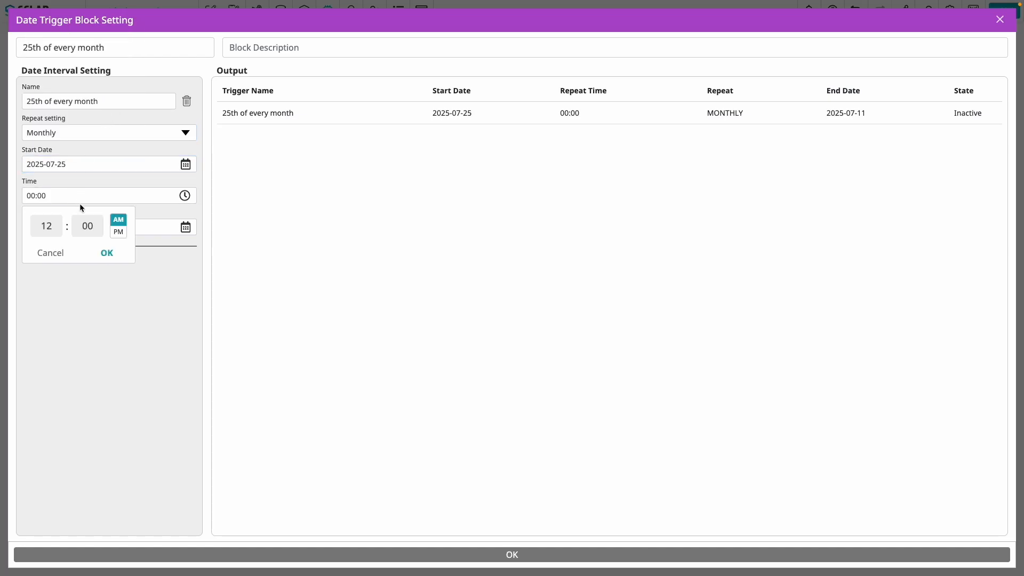
click(53, 227)
click(43, 152)
click(107, 255)
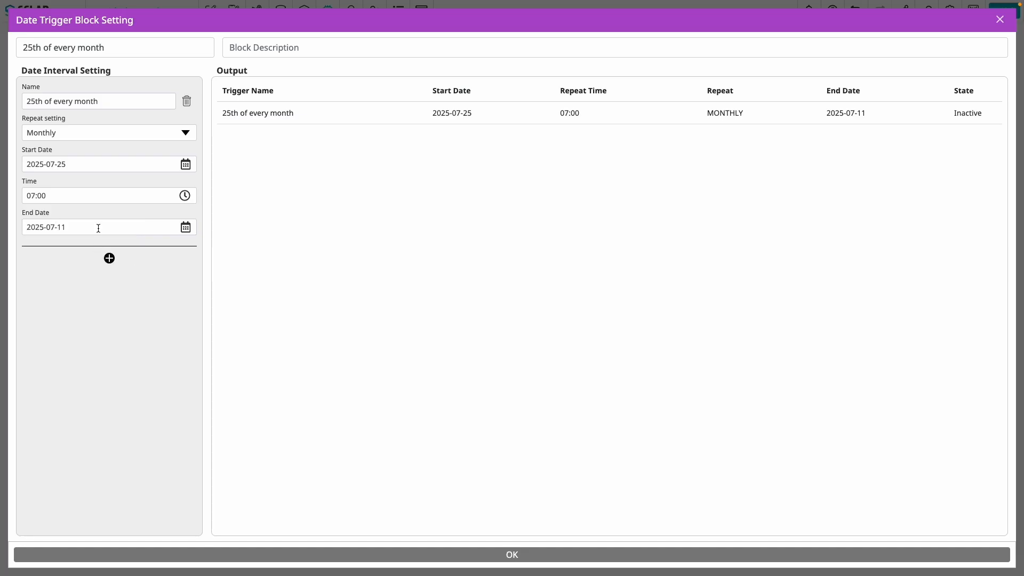
Set the date trigger's end date to 2025-12-25 and save the block settings.
click(99, 228)
click(80, 93)
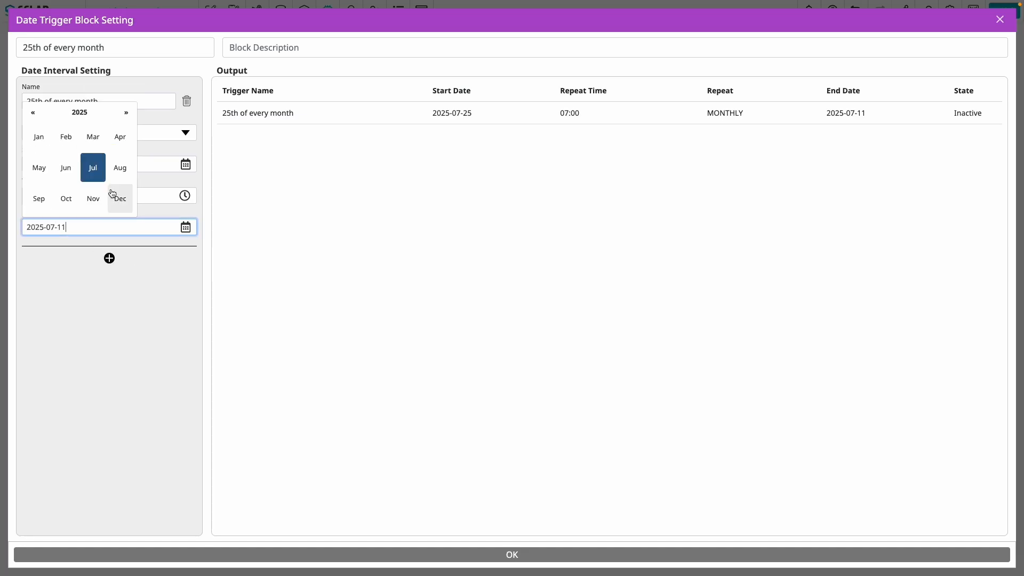
click(112, 194)
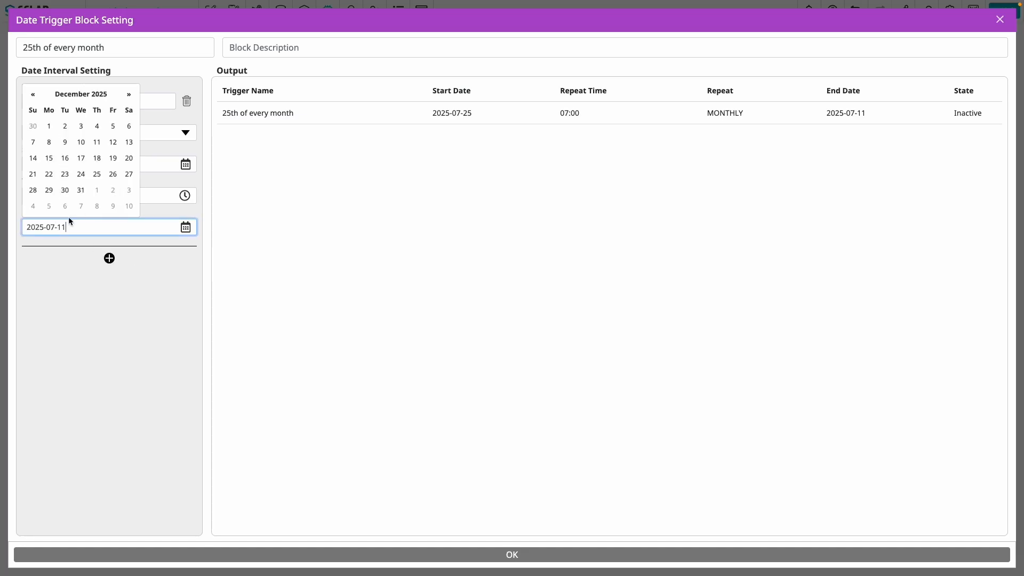
click(97, 174)
click(259, 553)
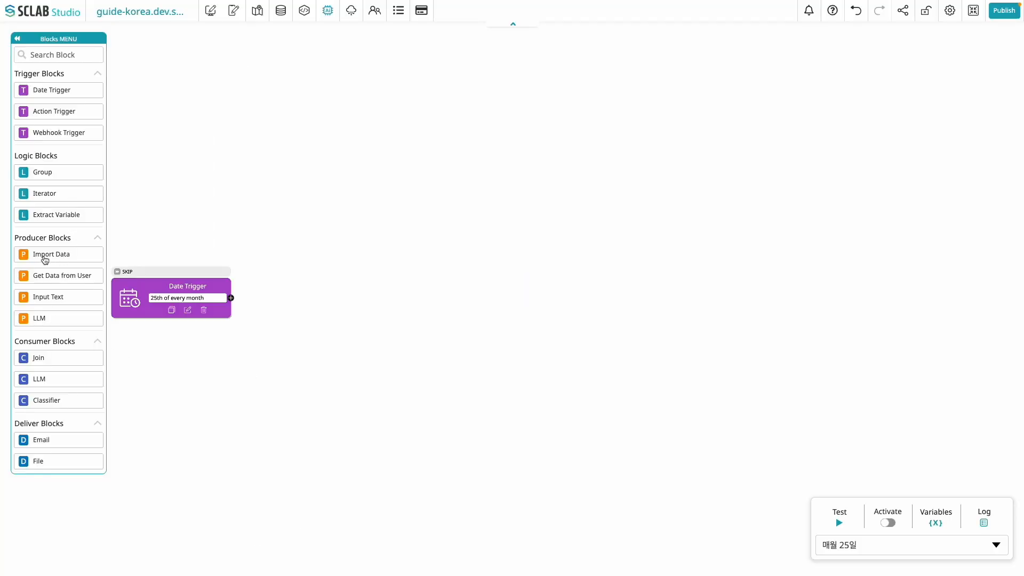
Add an Import Data block beside the Date Trigger block and connect the trigger's output to it.
drag(44, 259, 301, 304)
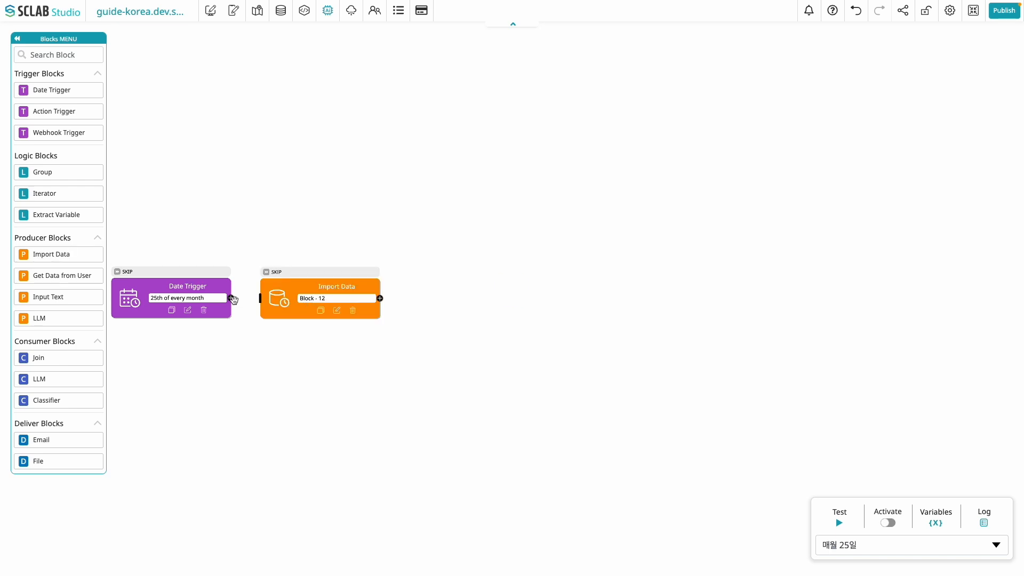
drag(233, 300, 277, 298)
Create the agent variables customerId, name, email and address without values and confirm the list.
click(935, 522)
click(904, 94)
click(879, 97)
text(customerId)
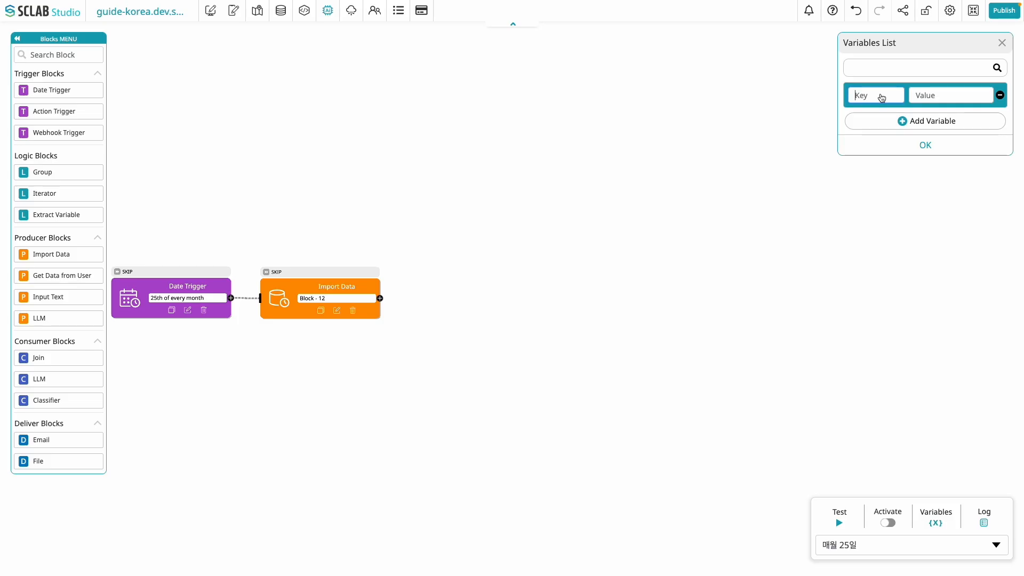
click(900, 123)
text(name)
click(899, 152)
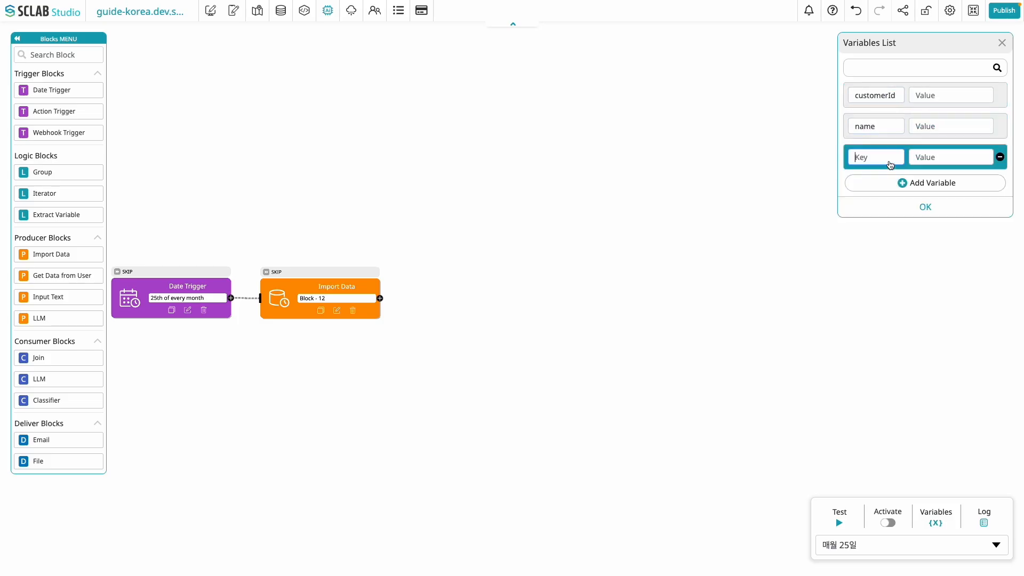
text(email)
click(916, 189)
text(address)
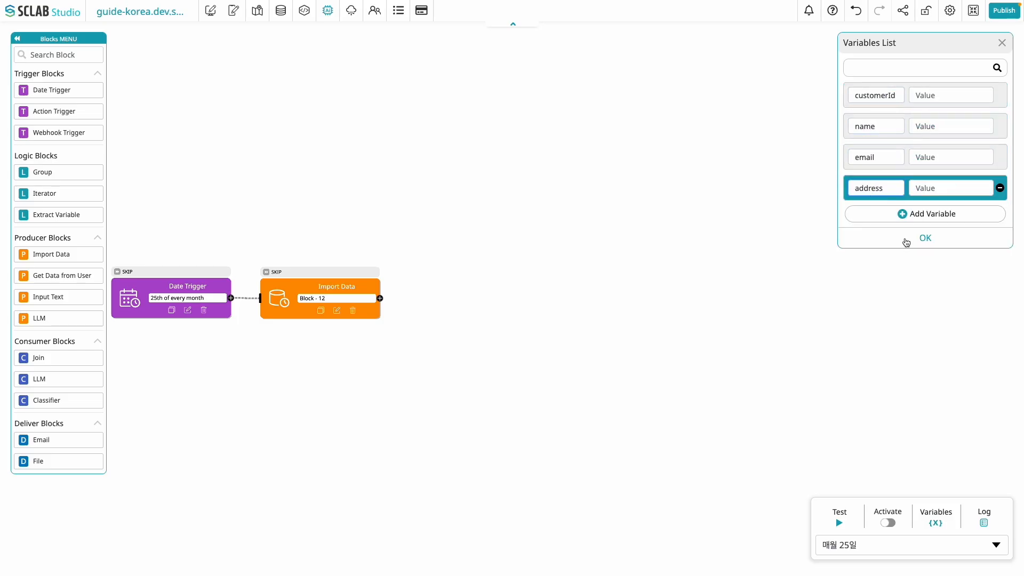
click(907, 239)
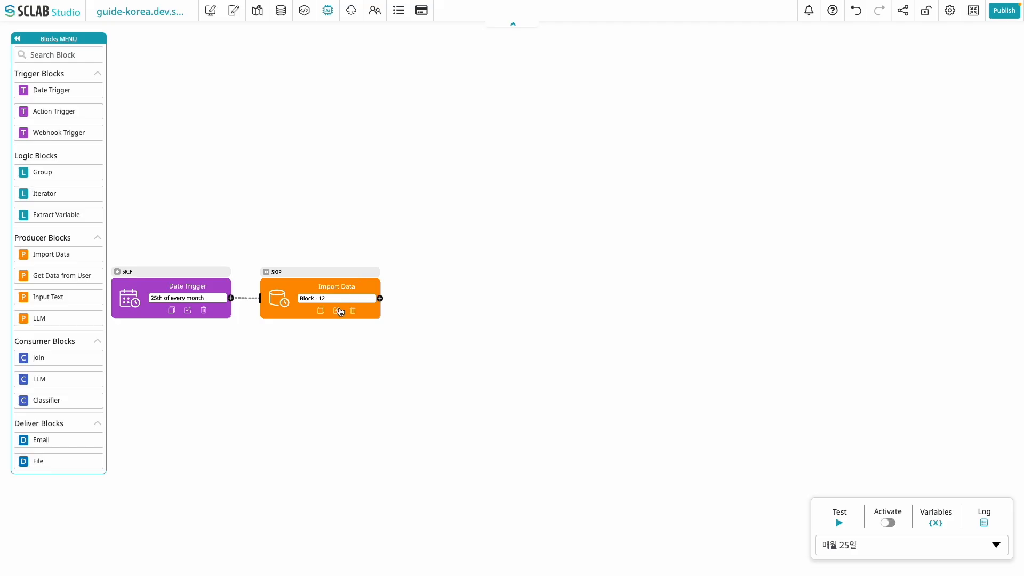
Set the Import Data block's data list to customer_list, run it, and save the block settings.
click(337, 311)
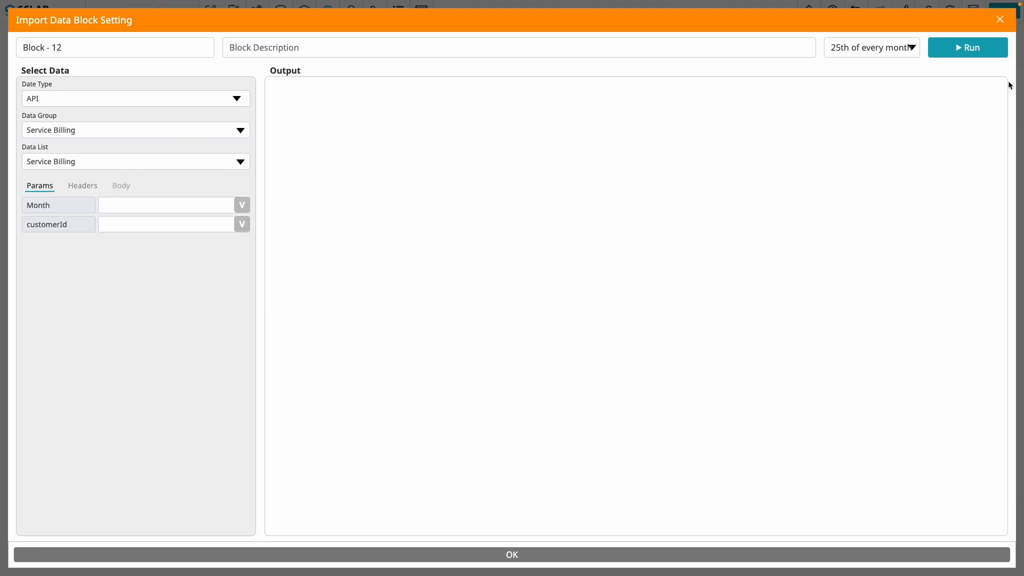
click(995, 50)
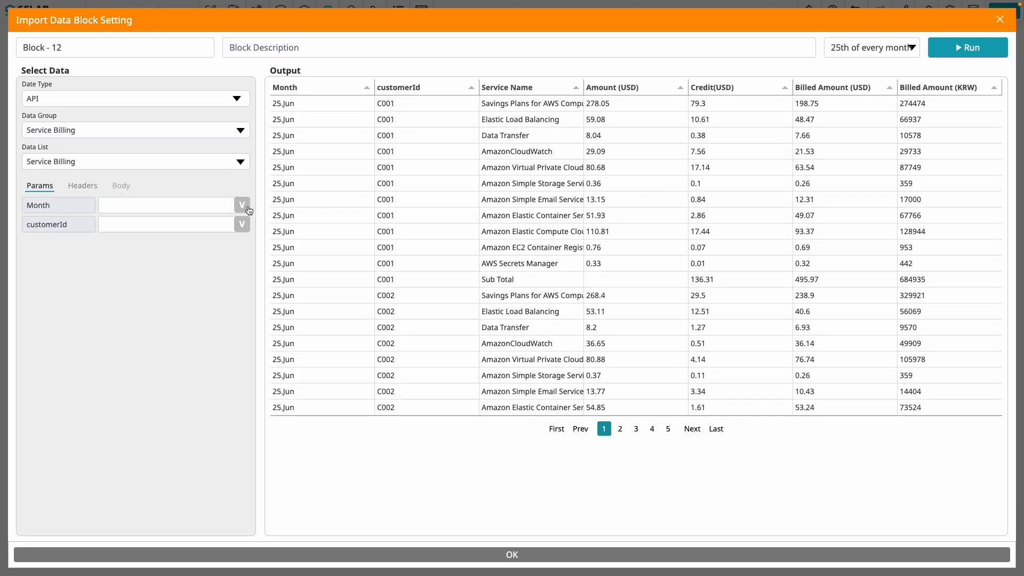
click(92, 169)
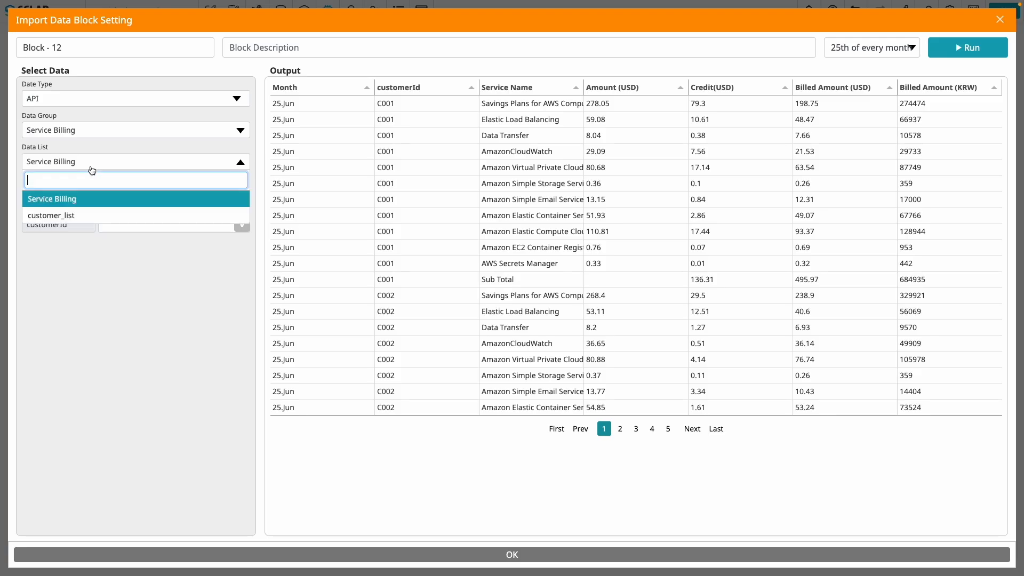
click(118, 215)
click(968, 47)
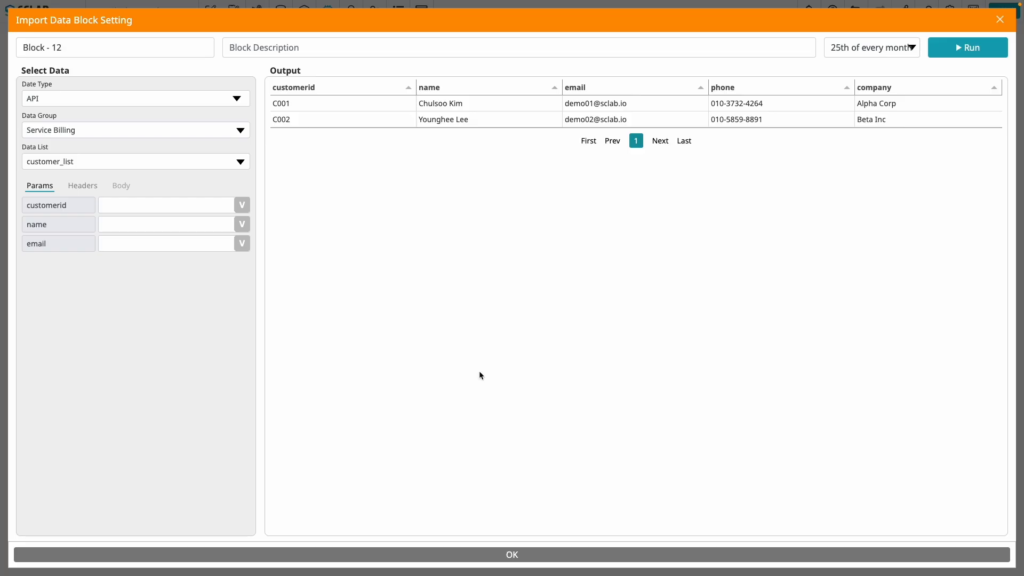
click(492, 560)
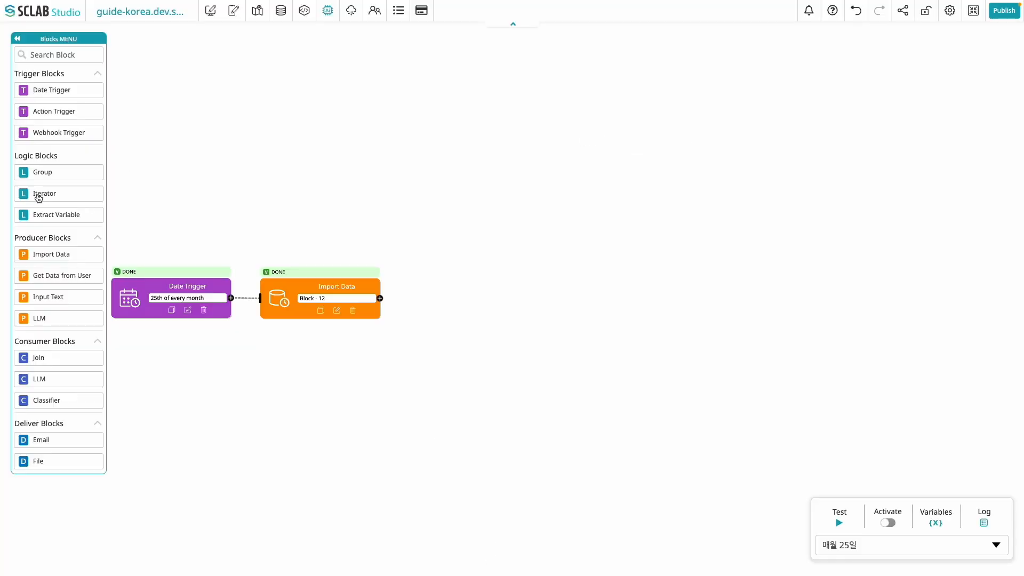
Connect an Iterator block after Import Data and place an Extract Variable block inside it, linked from the Start node.
drag(38, 198, 593, 279)
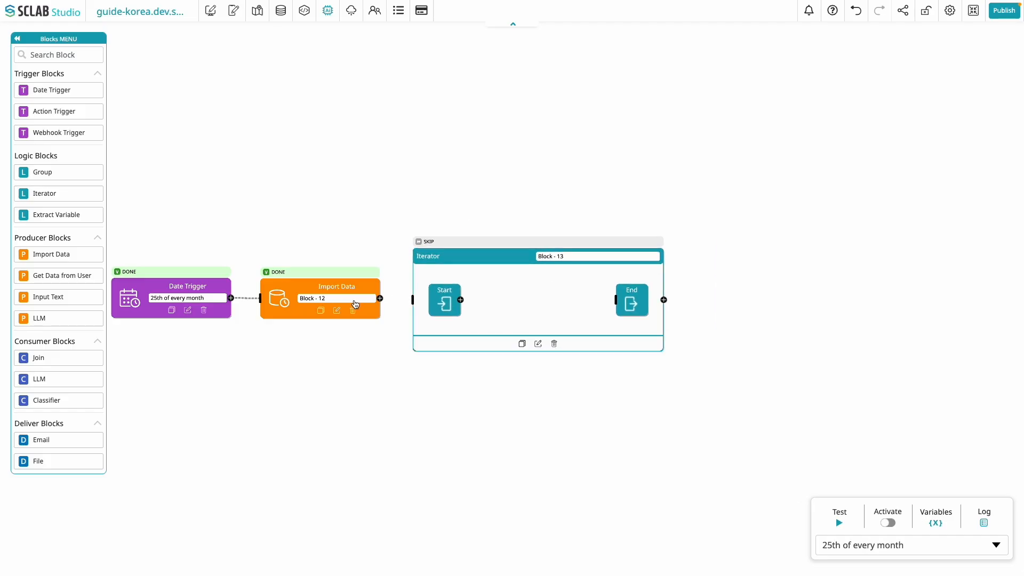
drag(380, 302, 419, 304)
click(61, 214)
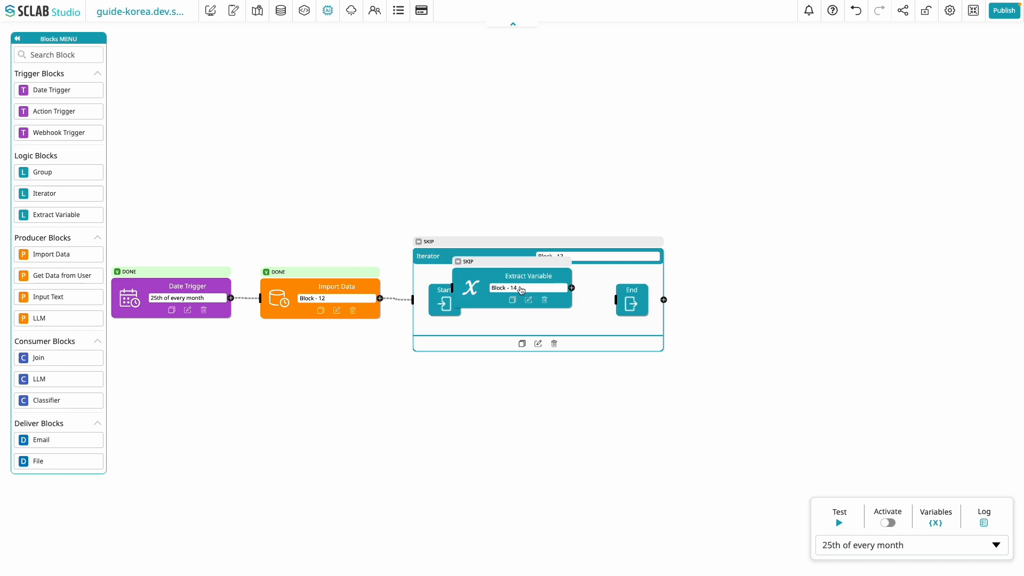
drag(521, 289, 580, 319)
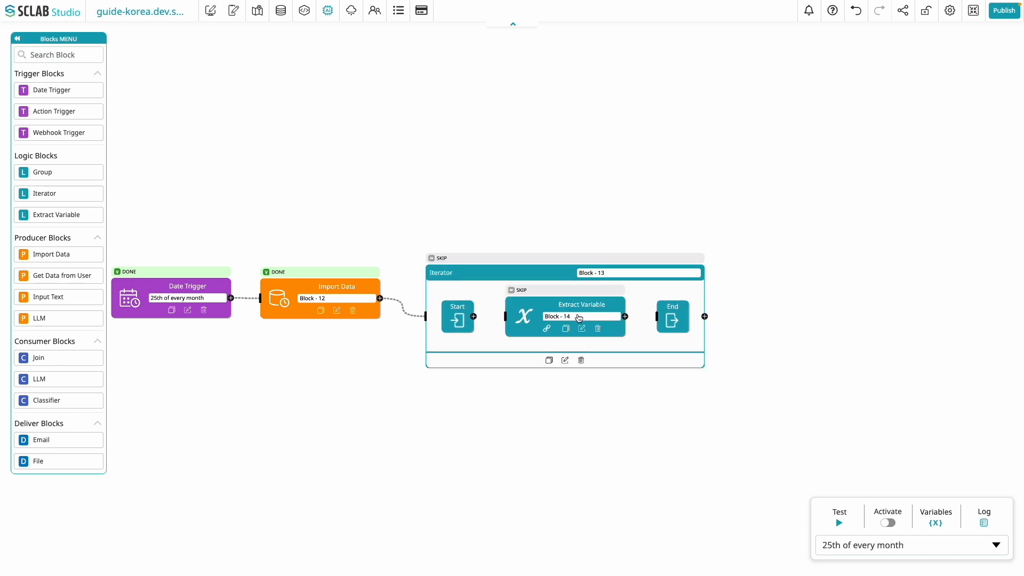
drag(475, 317, 540, 320)
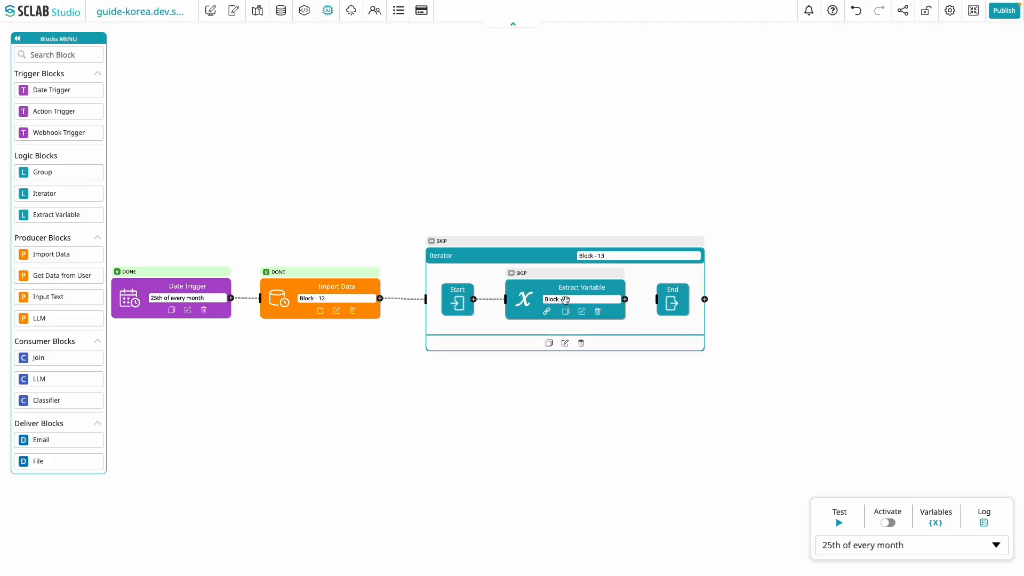
Run the Extract Variable block to load its input and map row.0 to the customerId variable.
click(581, 314)
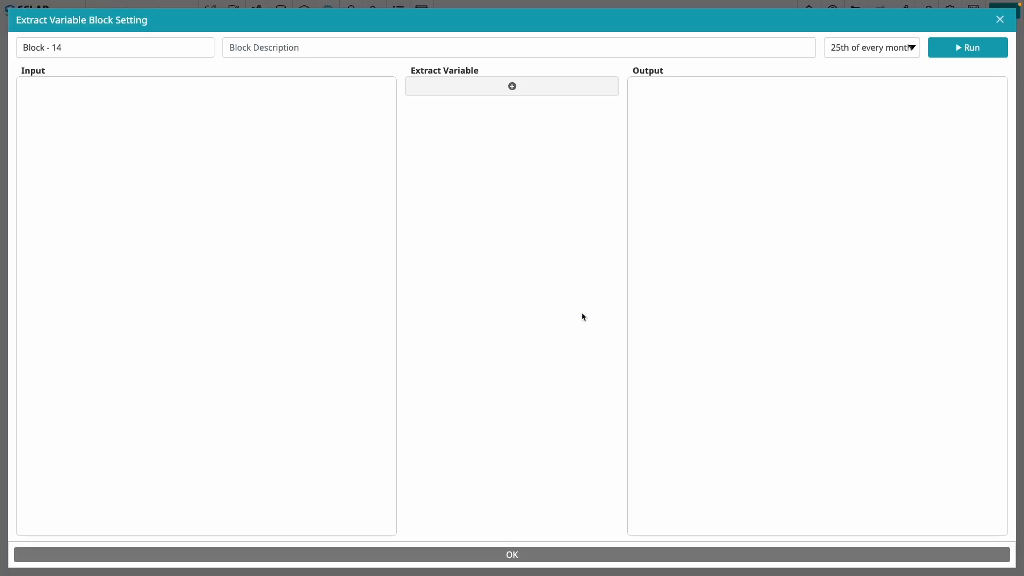
click(968, 47)
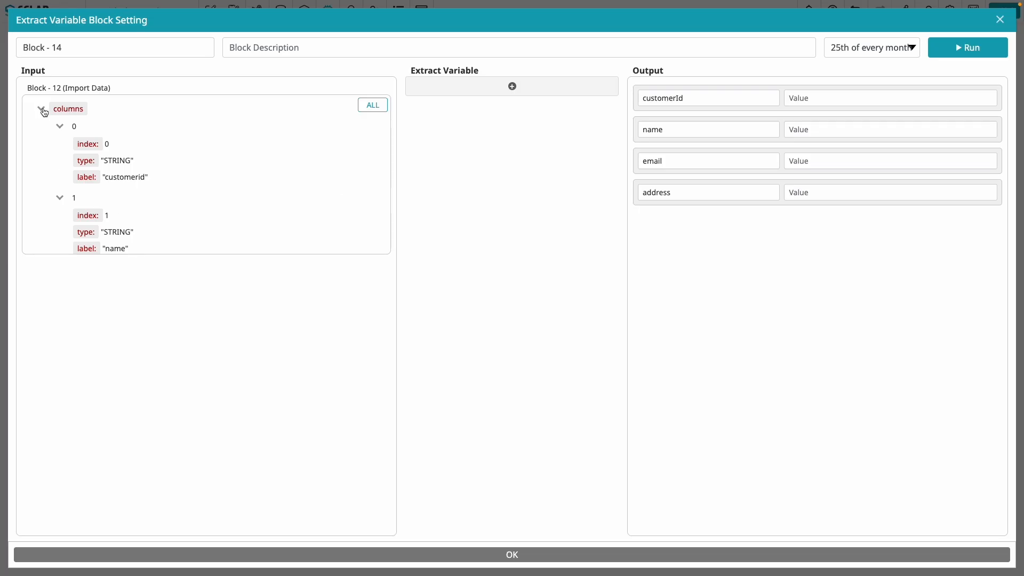
click(41, 109)
click(78, 144)
click(512, 86)
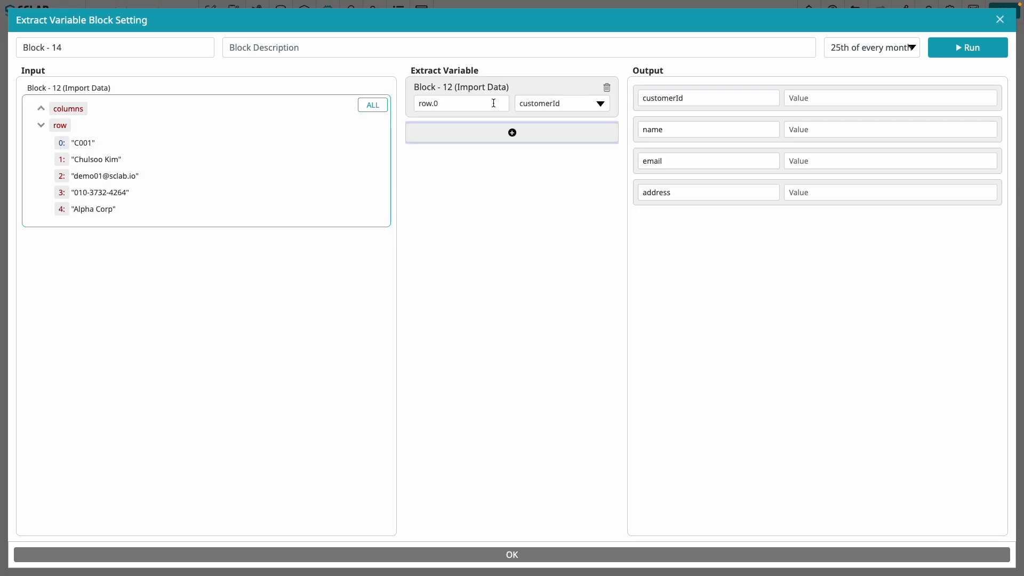
Add a second extraction that maps row.1 to the name variable.
click(63, 161)
click(512, 132)
click(560, 149)
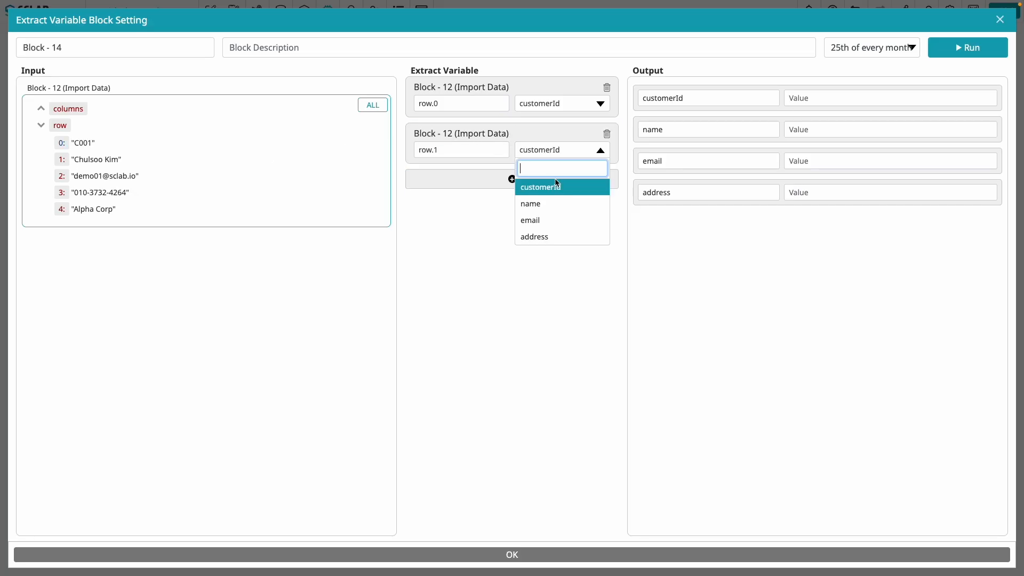
click(549, 203)
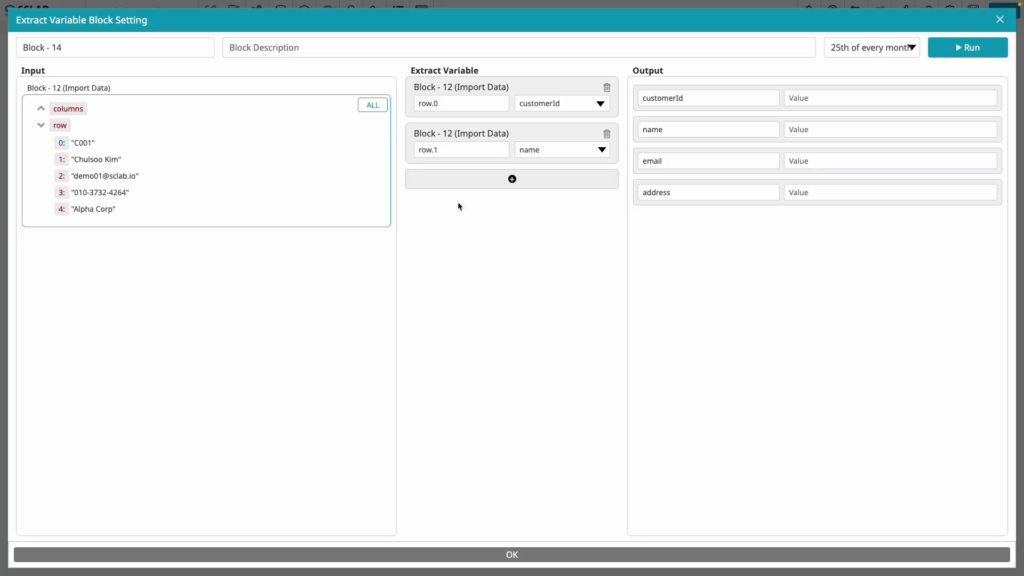
Map row.2 to the email variable, then run the Extract Variable block and save its settings.
click(63, 177)
click(474, 179)
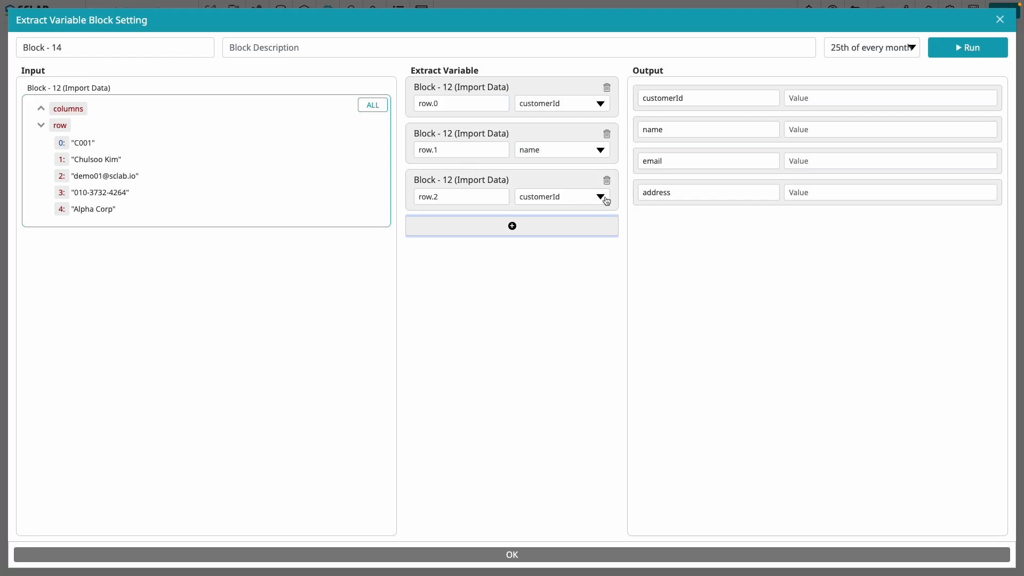
click(552, 200)
click(533, 265)
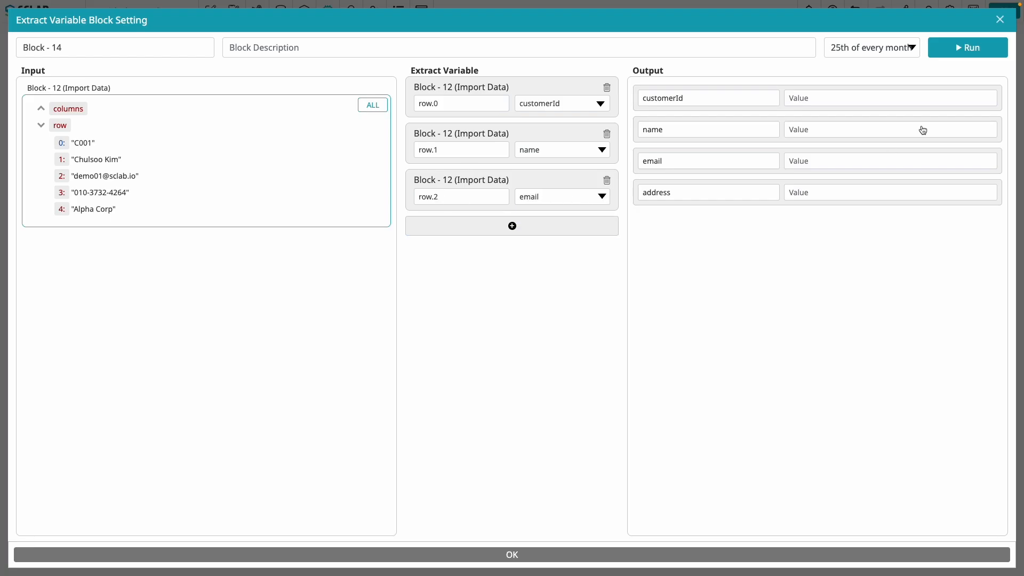
click(965, 49)
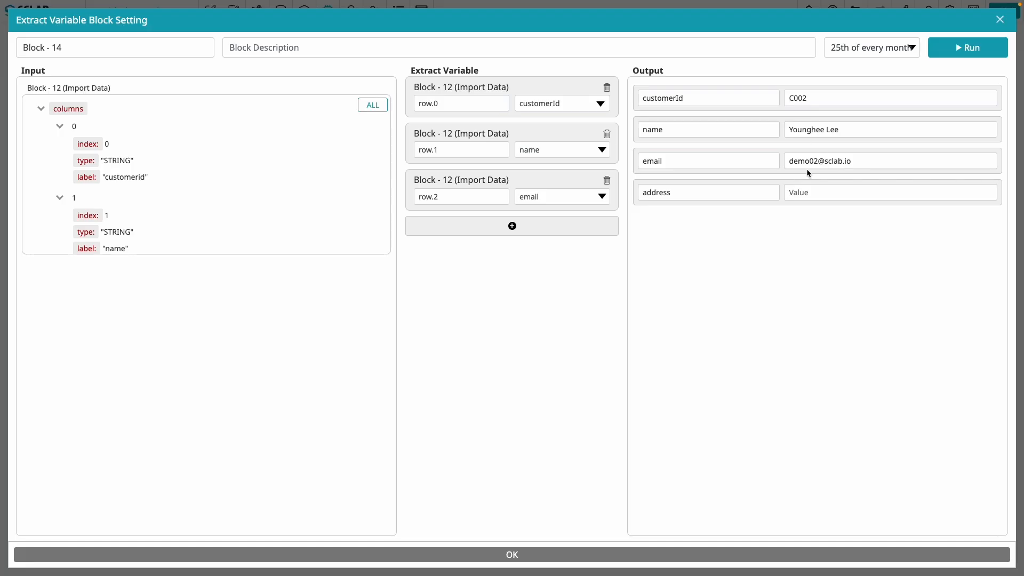
click(532, 558)
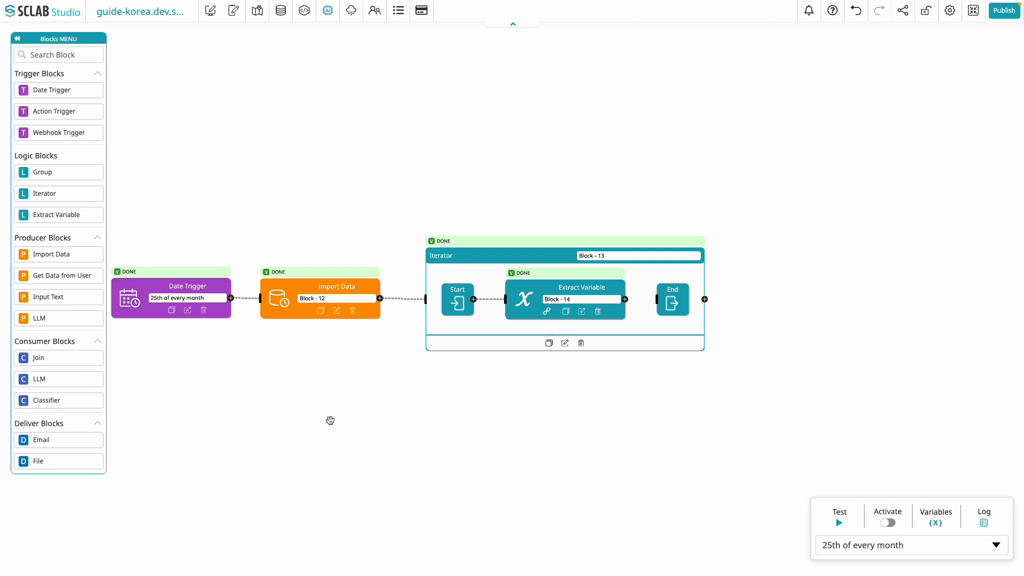
Add an Import Data block inside the Iterator after Extract Variable, and run it on the Service Billing API data.
drag(52, 255, 762, 327)
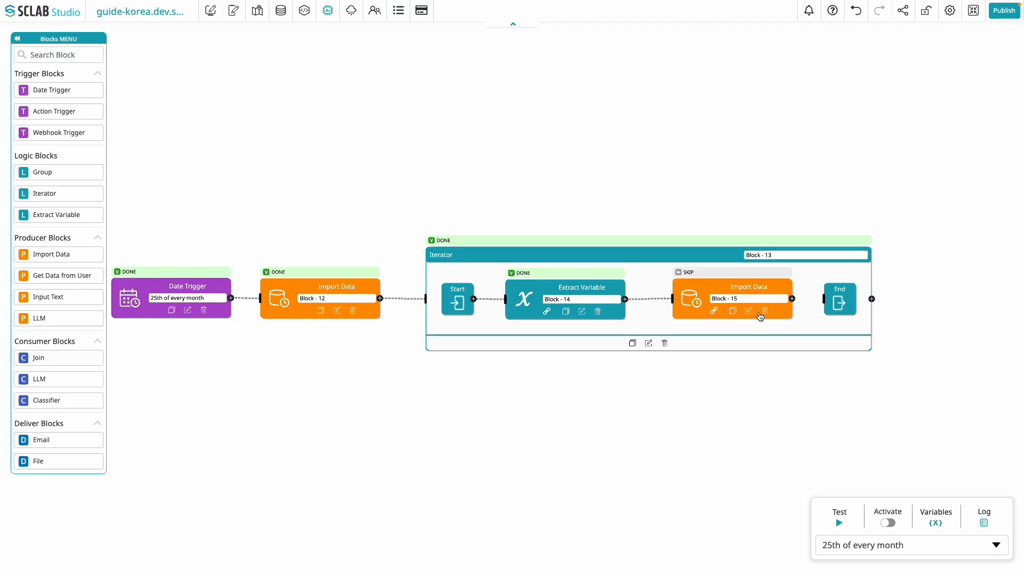
click(749, 311)
click(976, 50)
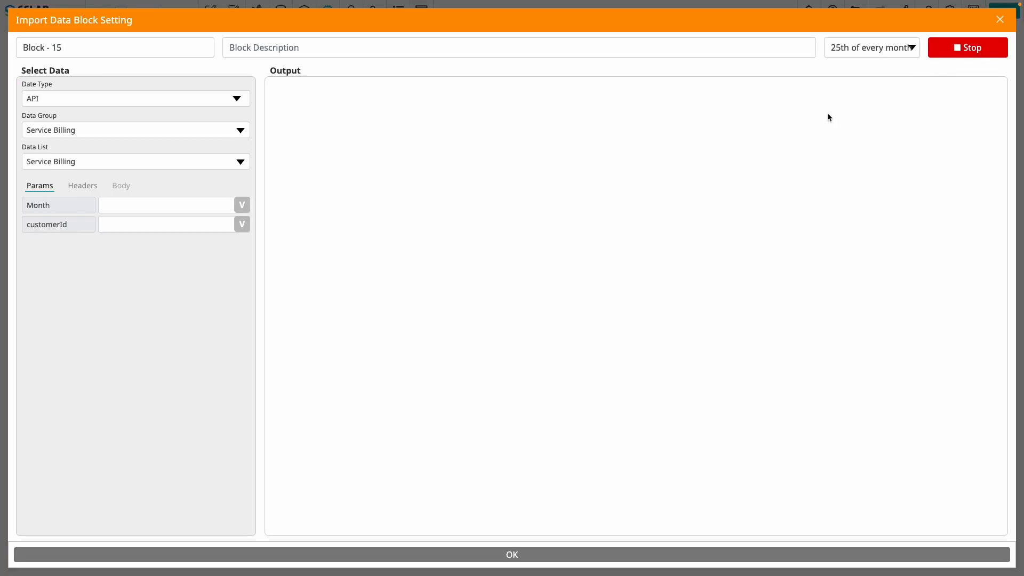
Bind the Service Billing customerId parameter to the customerId variable and save the Import Data block.
click(241, 230)
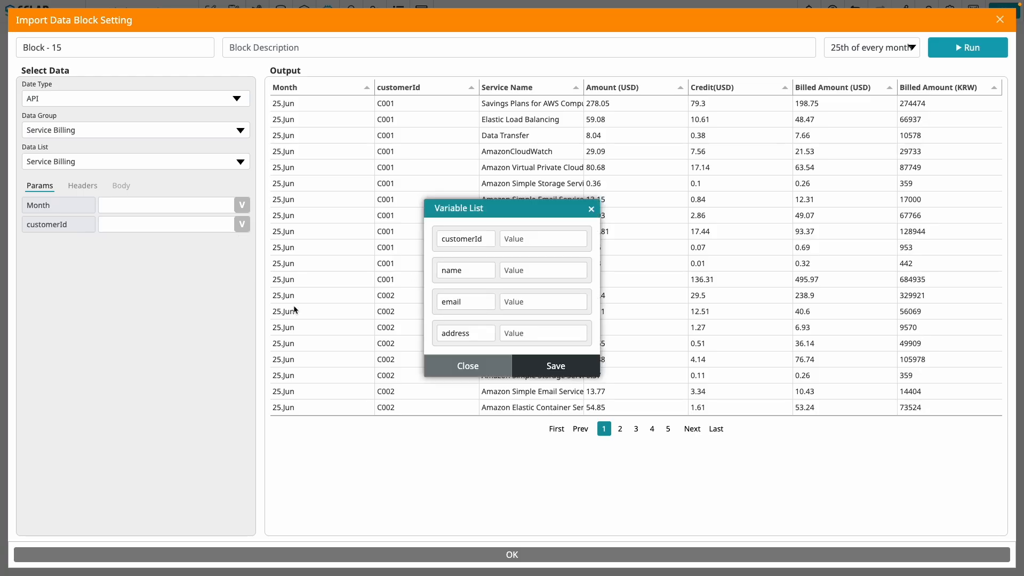
click(554, 365)
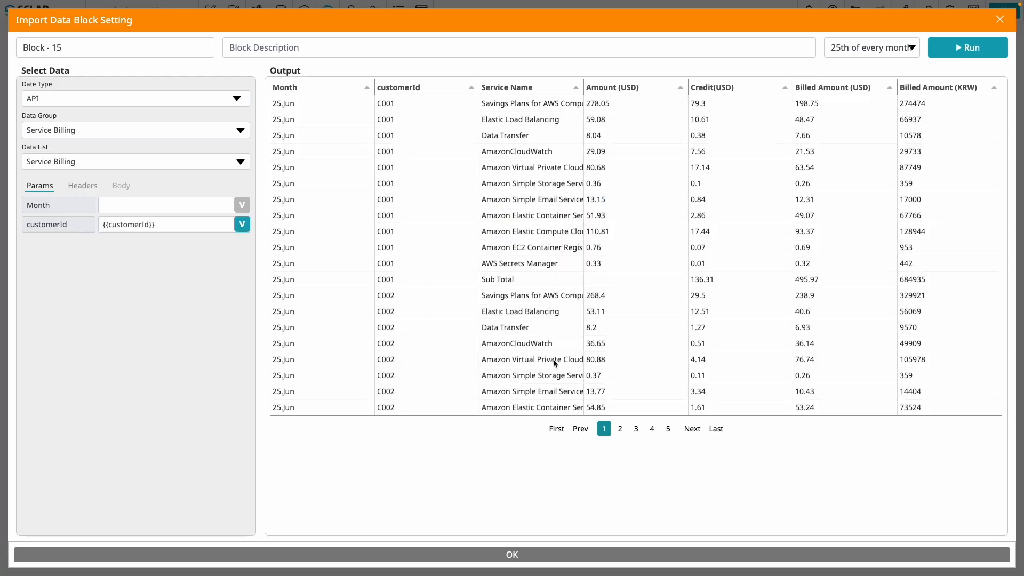
click(570, 555)
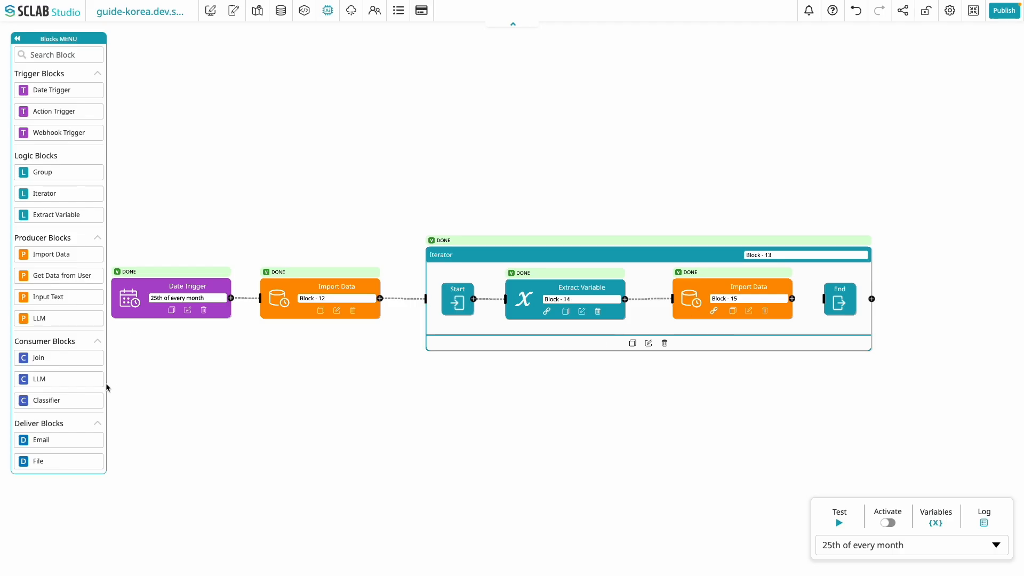
Place a consumer LLM block inside the Iterator and link it from the Service Billing Import Data block.
click(53, 375)
drag(488, 287, 883, 305)
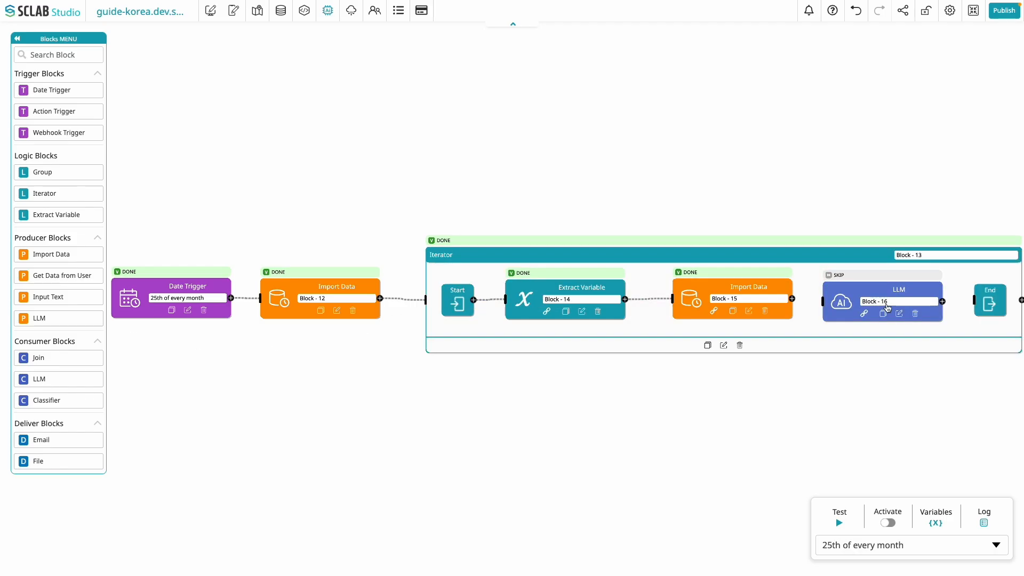
drag(791, 300, 825, 305)
drag(815, 209, 522, 221)
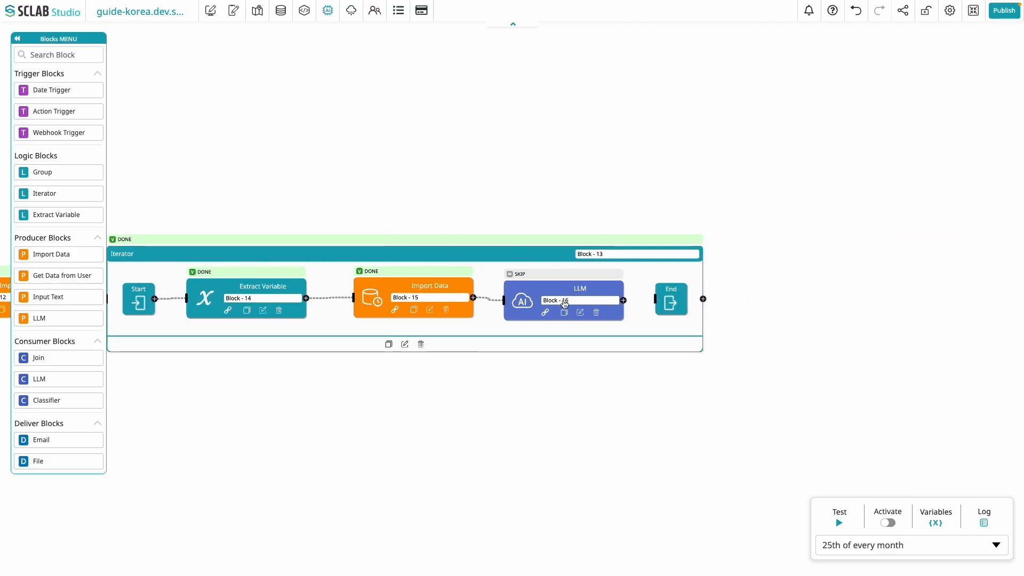
Configure the LLM block with Service Billing AI, all imported data and the pasted prompt for a colorful HTML billing report, and save it.
click(580, 313)
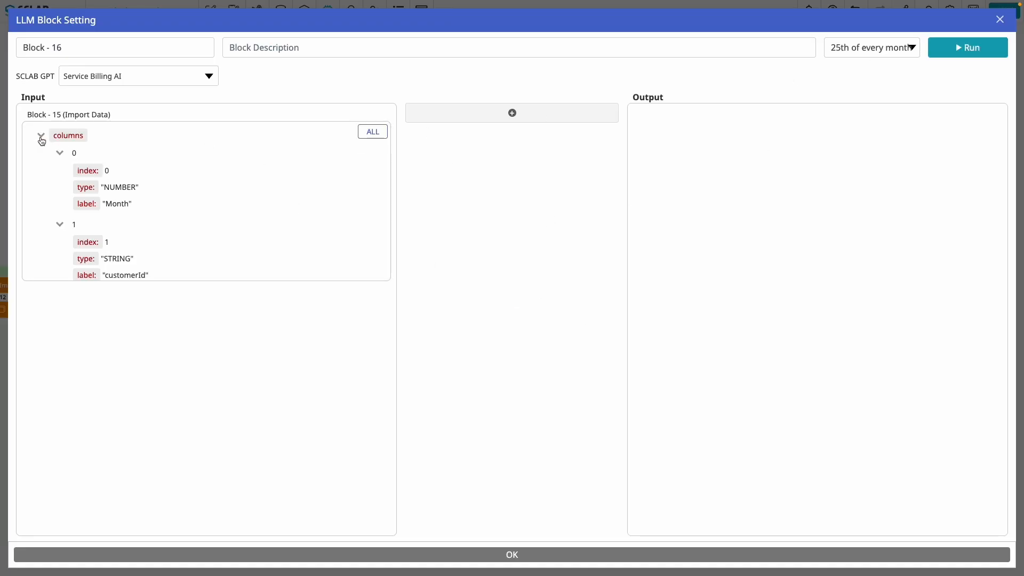
click(360, 134)
click(512, 112)
click(480, 167)
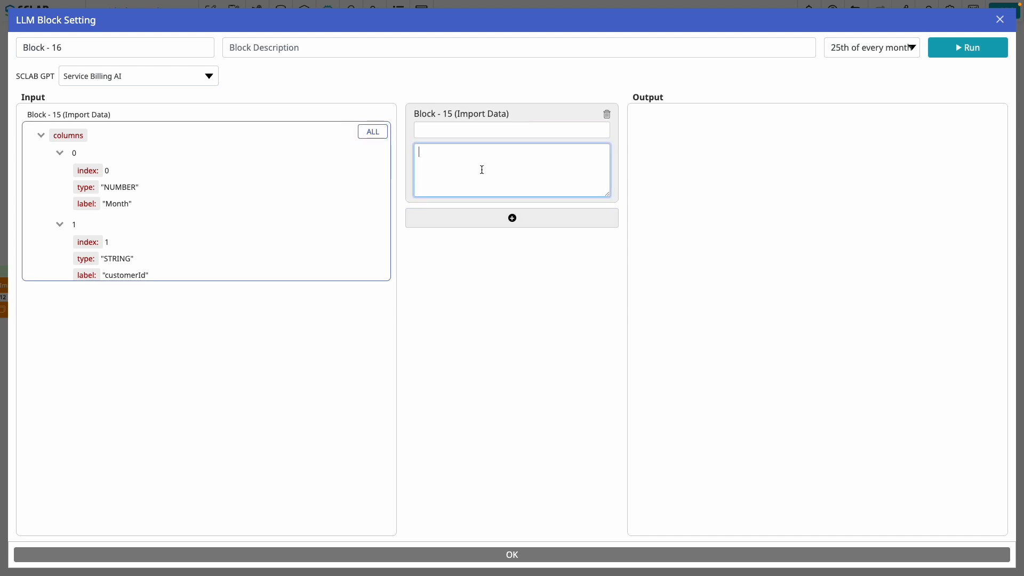
key(ctrl+v)
scroll(605, 193, up, 5)
drag(608, 195, 608, 410)
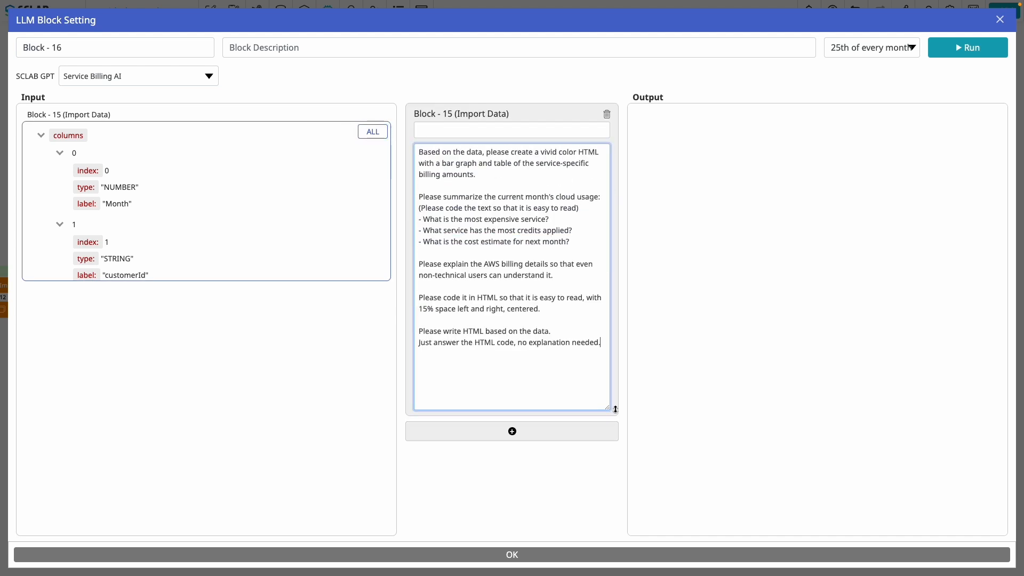
drag(417, 153, 571, 354)
click(584, 360)
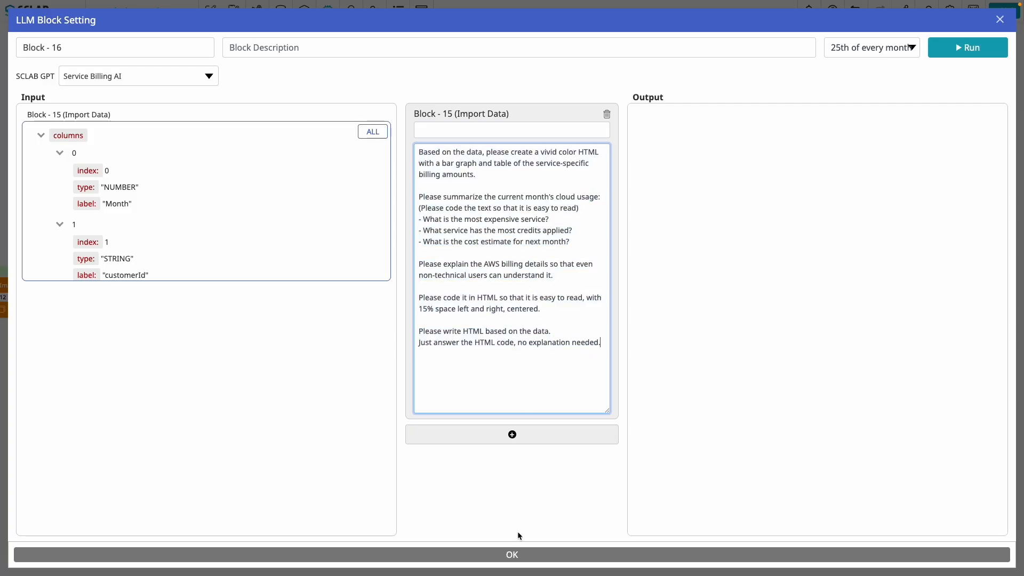
click(511, 556)
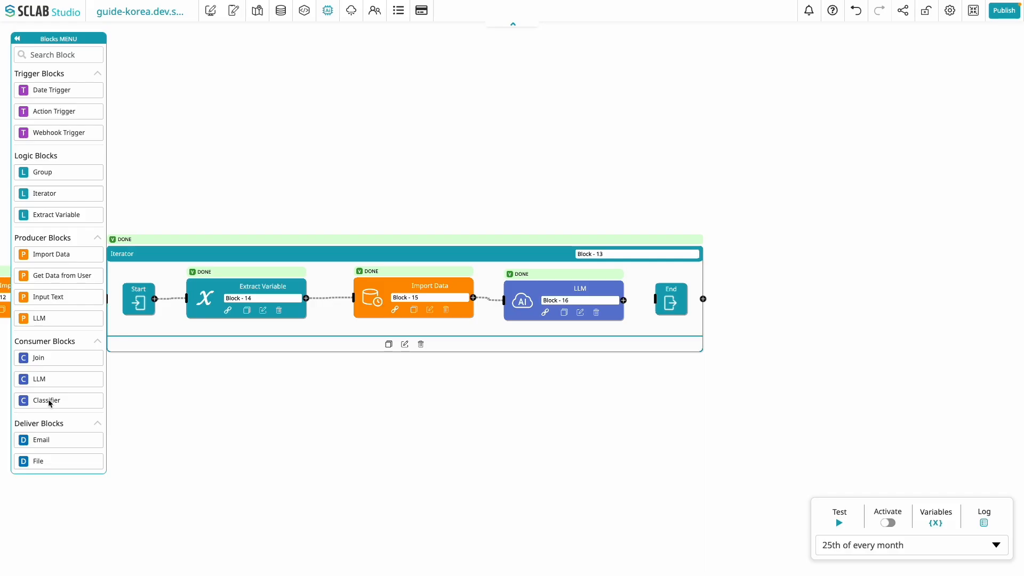
Add a File block linked after the LLM block inside the Iterator, and set its file type to HTML.
drag(40, 461, 721, 304)
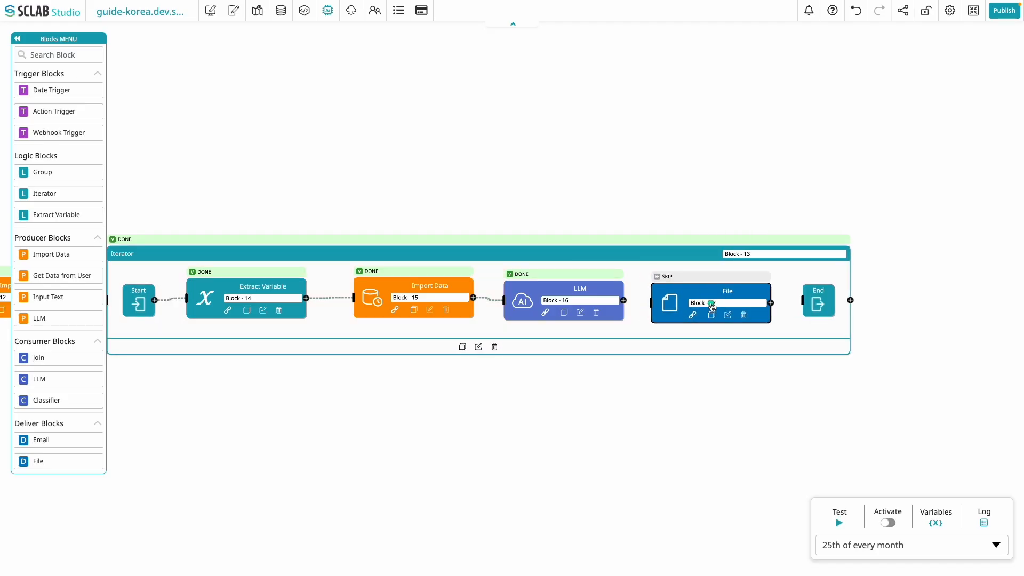
drag(624, 301, 649, 302)
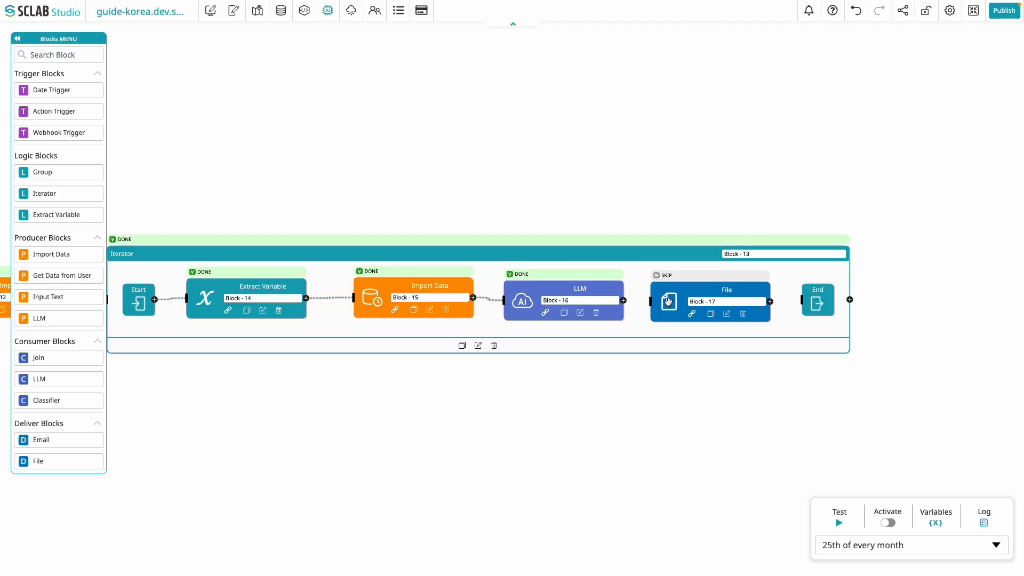
click(727, 314)
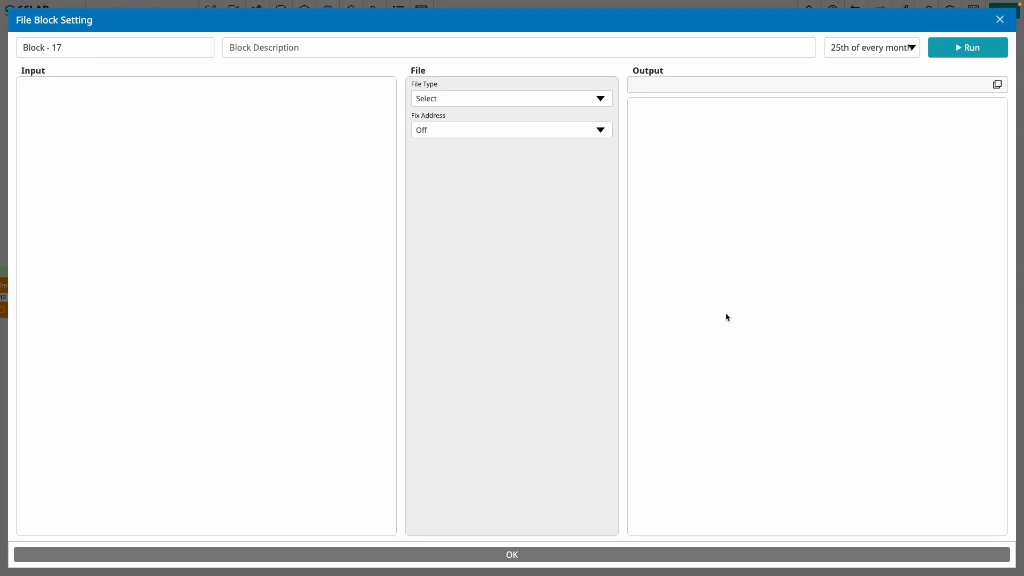
click(467, 98)
click(451, 100)
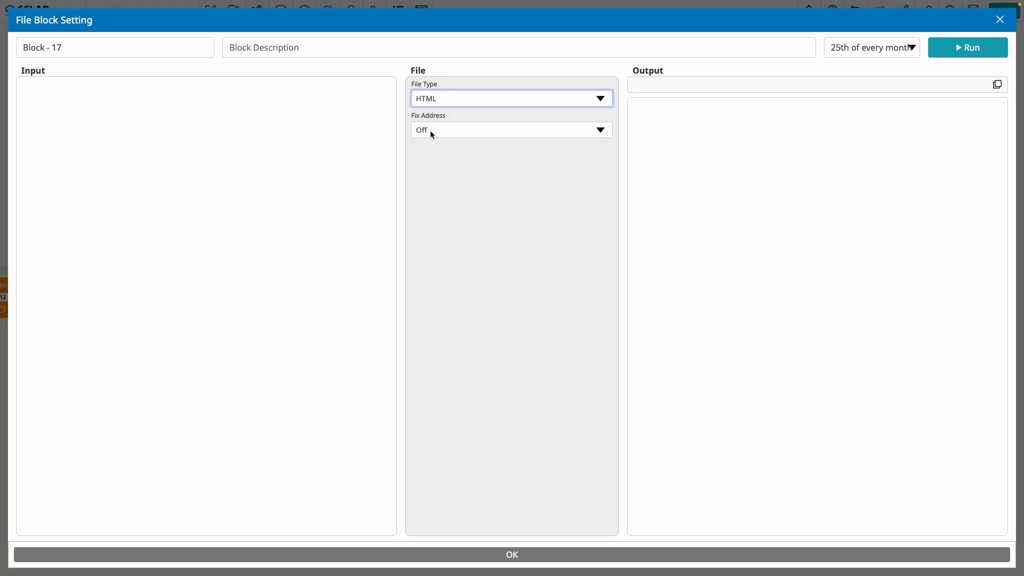
click(498, 555)
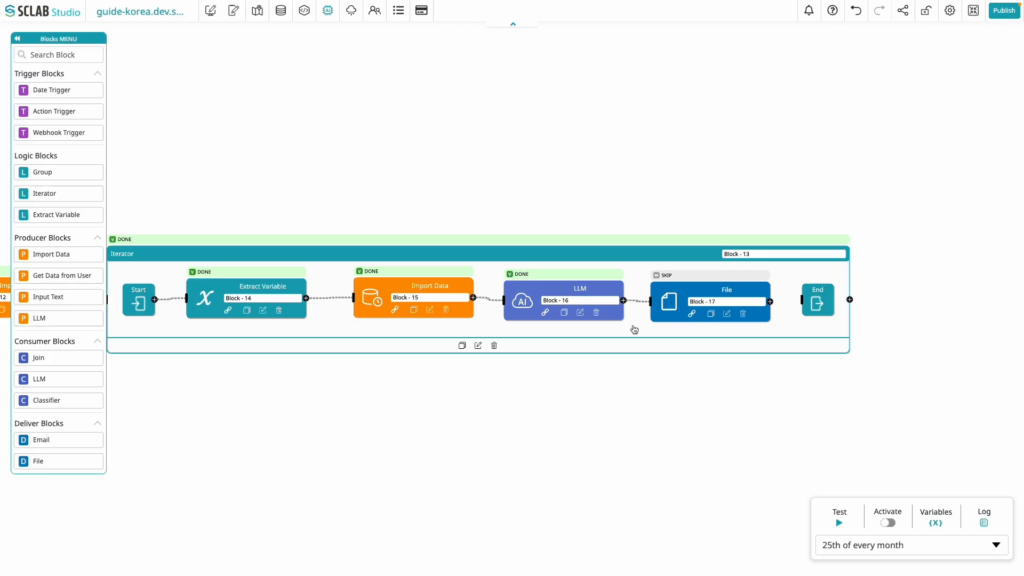
Place a second Extract Variable block inside the Iterator and link it from the File block.
drag(40, 218, 862, 315)
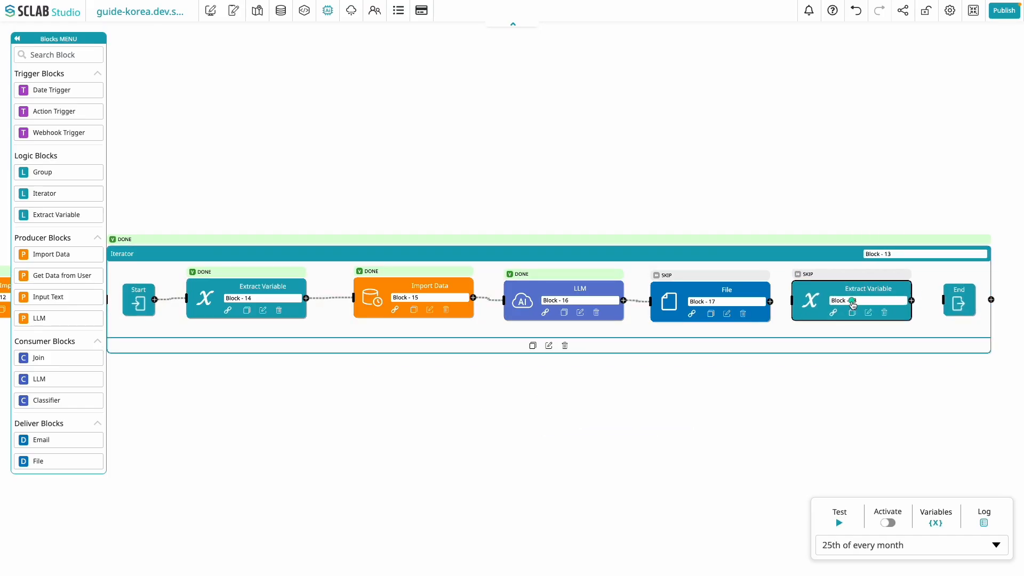
drag(770, 304, 857, 315)
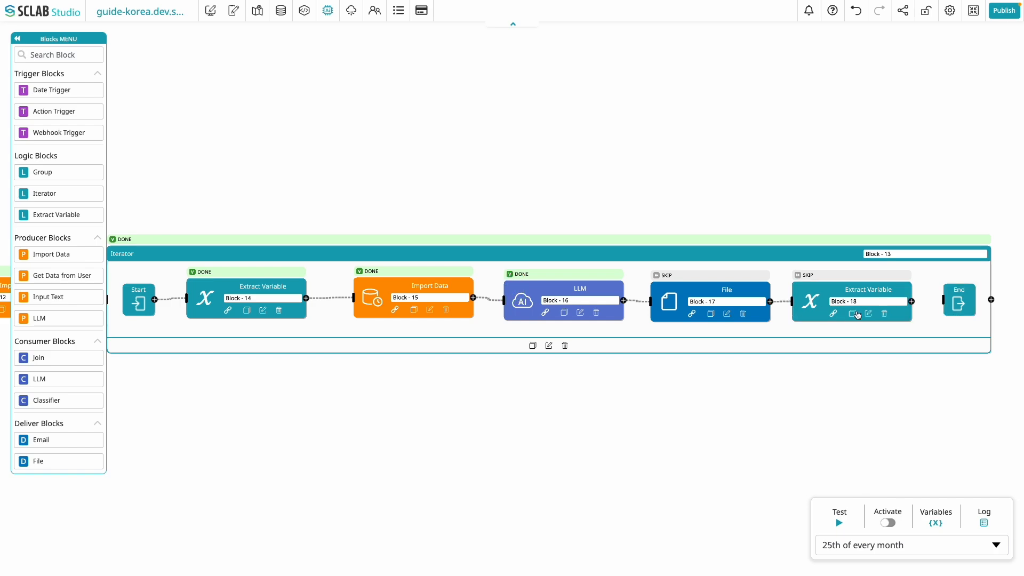
click(868, 314)
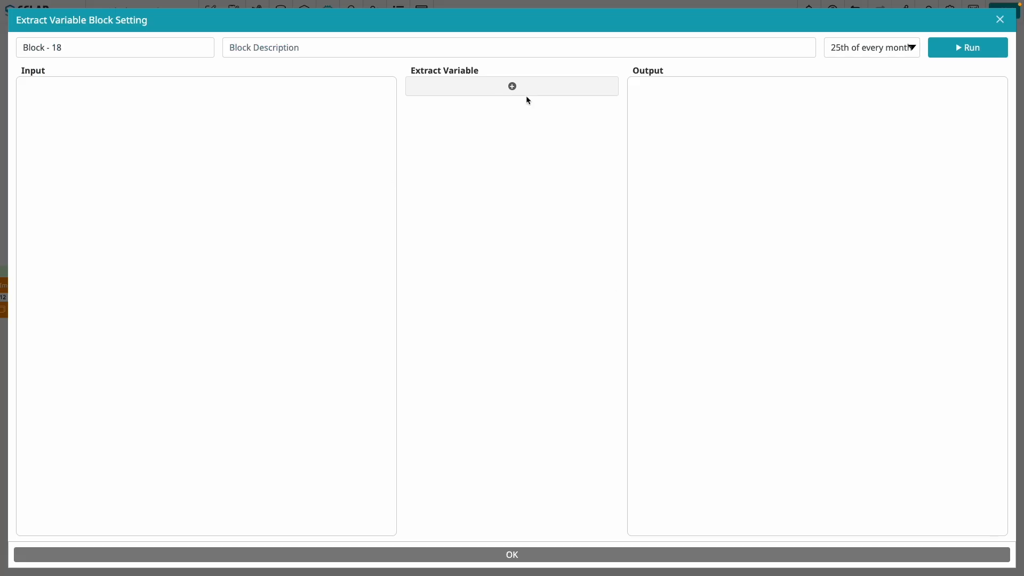
click(1000, 20)
Test the workflow, and map the File block's output to the address variable in the second Extract Variable block.
click(840, 518)
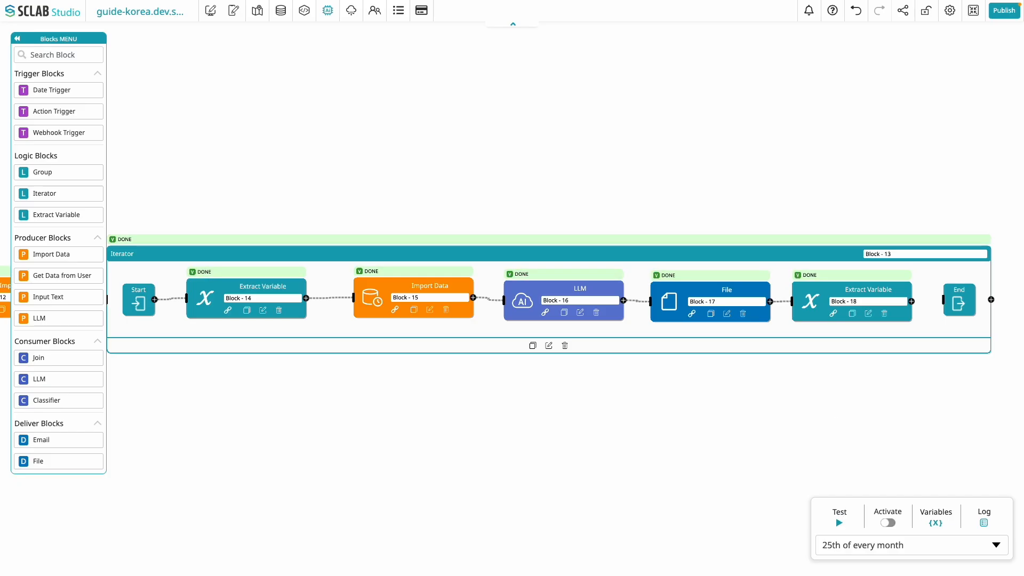
drag(768, 195, 503, 215)
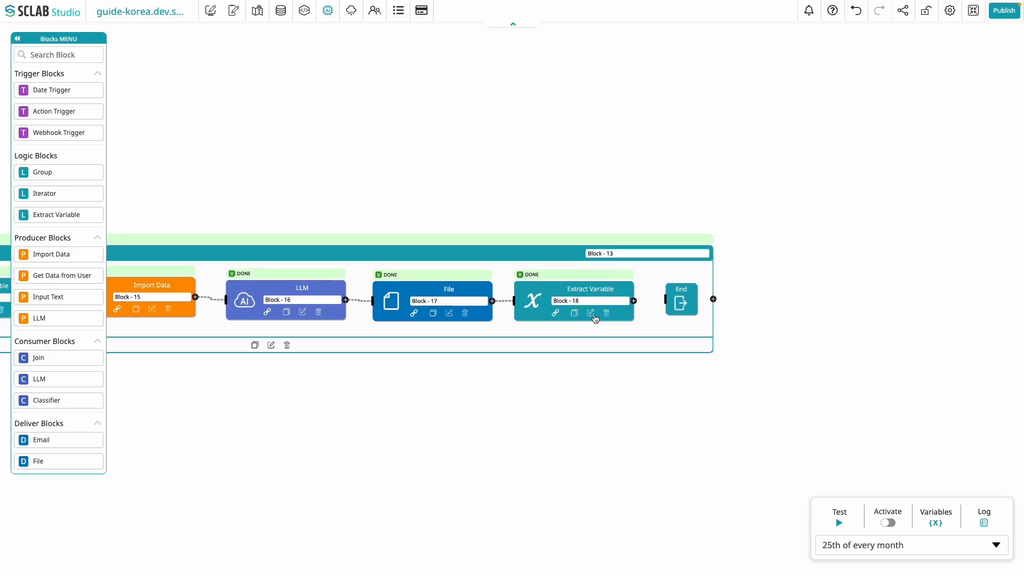
click(592, 315)
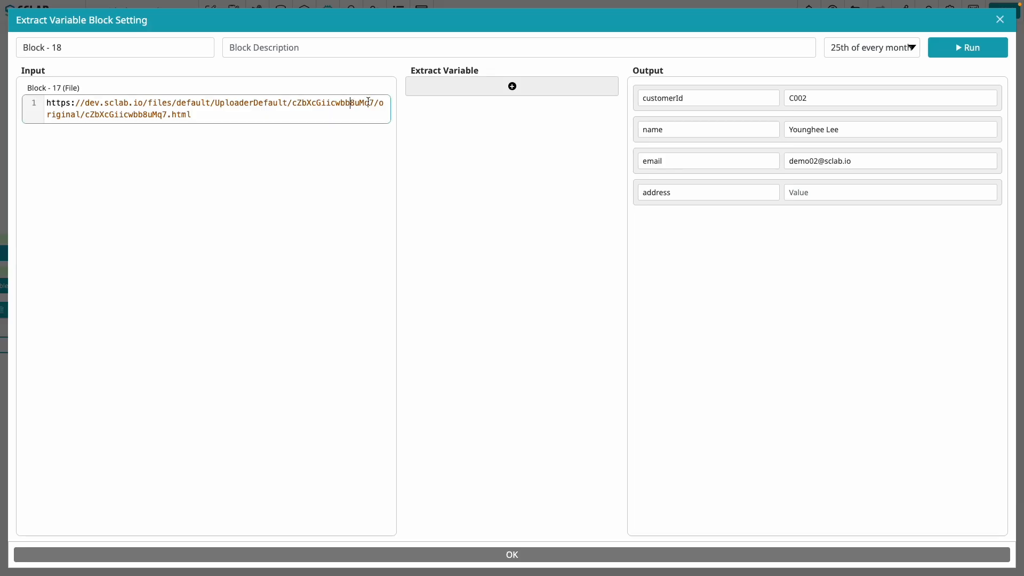
click(517, 86)
click(522, 103)
click(456, 190)
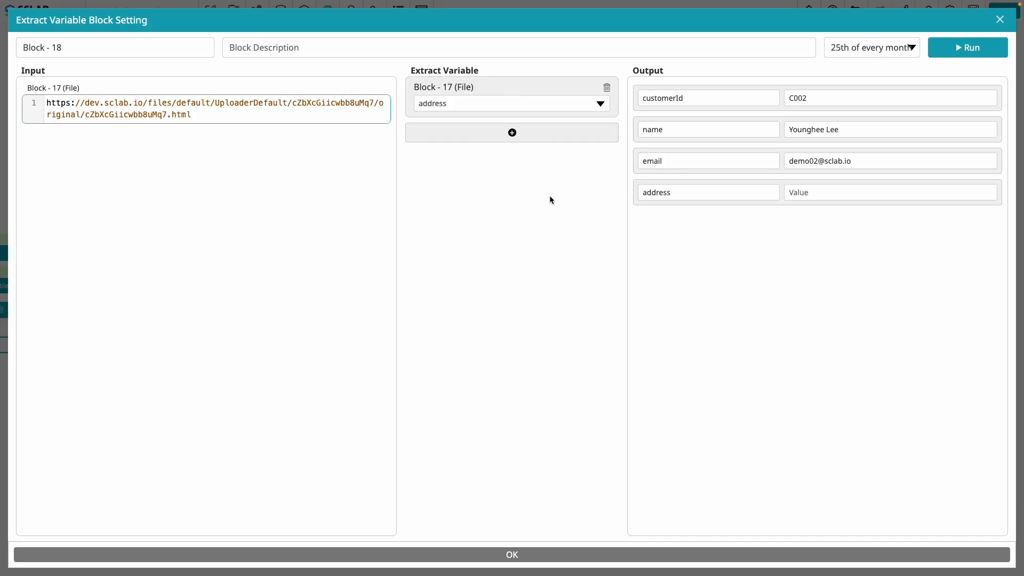
click(624, 560)
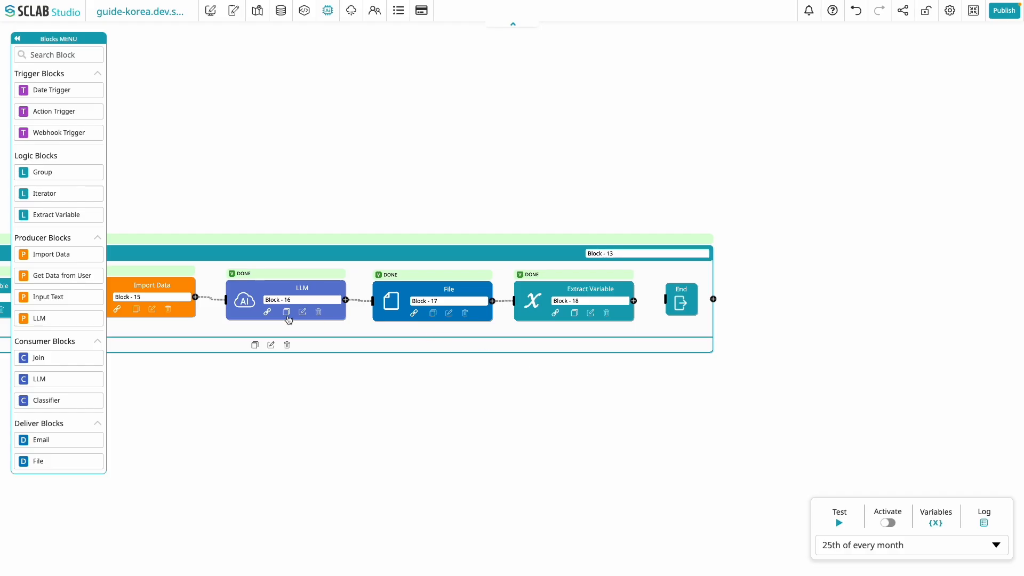
Review the HTML billing report generated in the LLM block's output, including its bar graph and service table.
click(302, 312)
scroll(796, 344, down, 10)
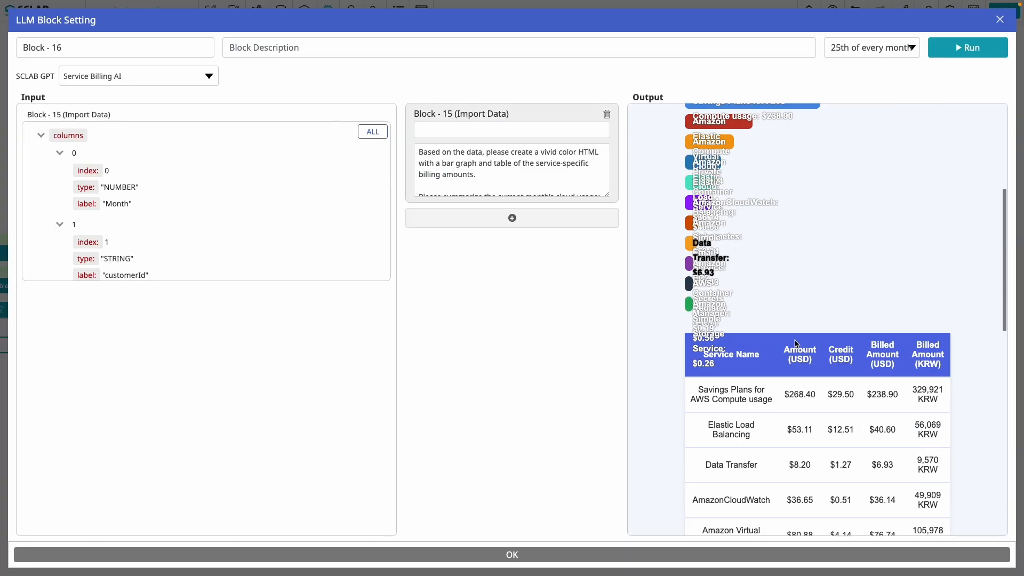
scroll(796, 344, down, 3)
click(570, 553)
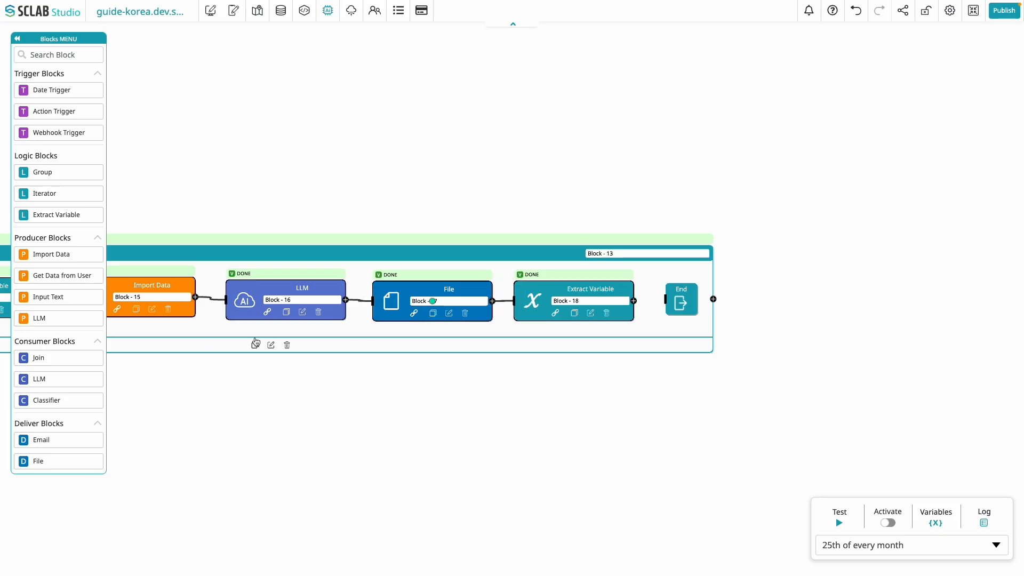
Add an Email block inside the Iterator and link it between the second Extract Variable block and the End node.
drag(60, 436, 717, 309)
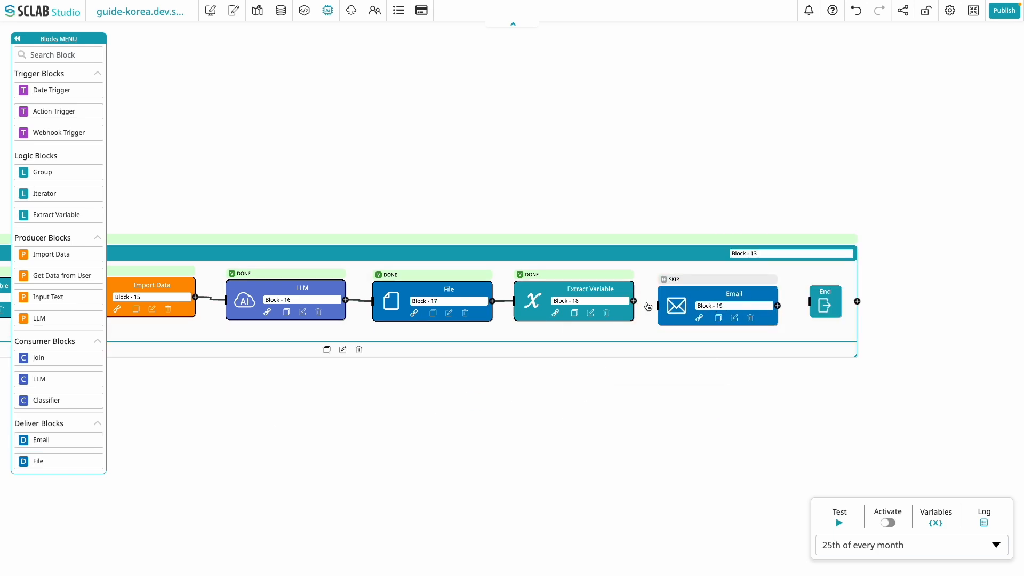
drag(634, 301, 659, 306)
drag(779, 305, 810, 304)
Set the Email block's recipient to the email variable and its subject to "Cloud Usage and Billing Details (Current Month)".
click(734, 318)
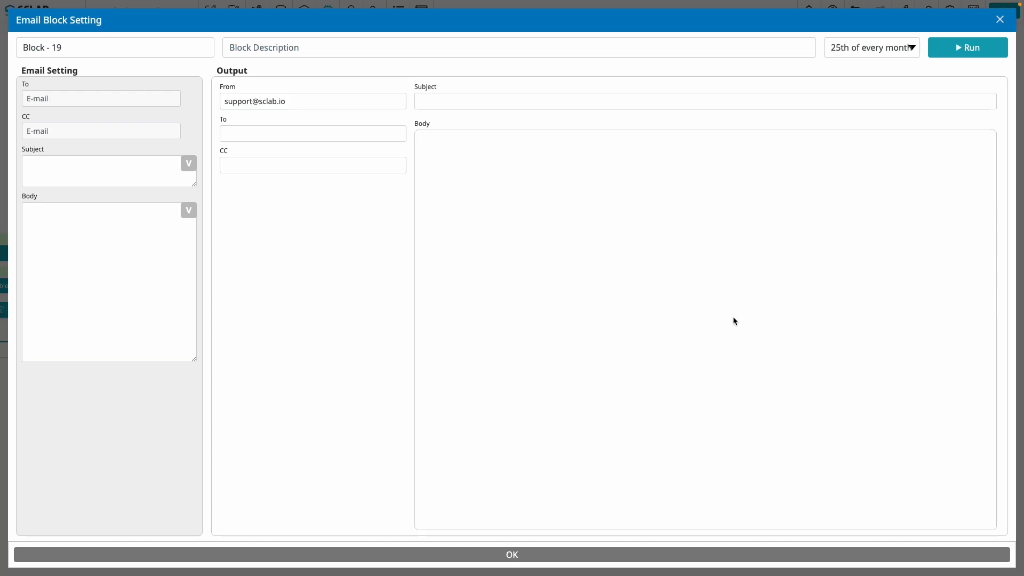
click(78, 99)
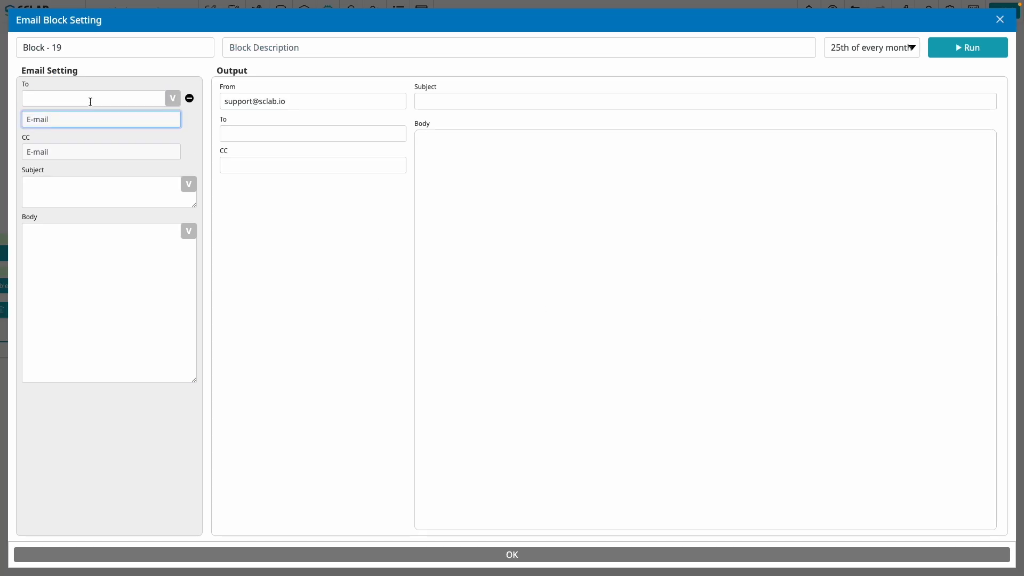
click(172, 98)
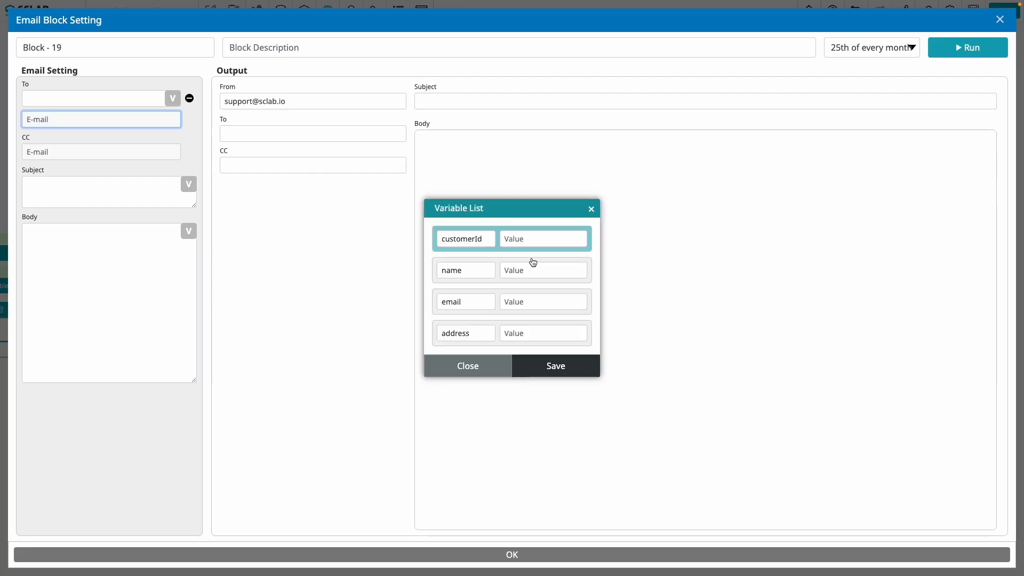
click(498, 299)
click(541, 366)
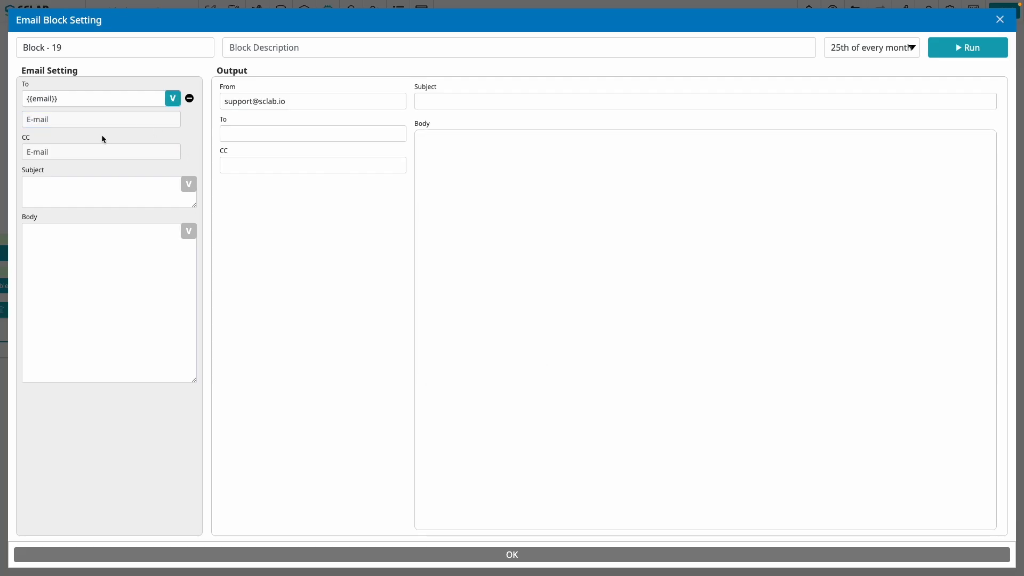
click(85, 184)
text(Cloud Usage and Billing Details (Current Month))
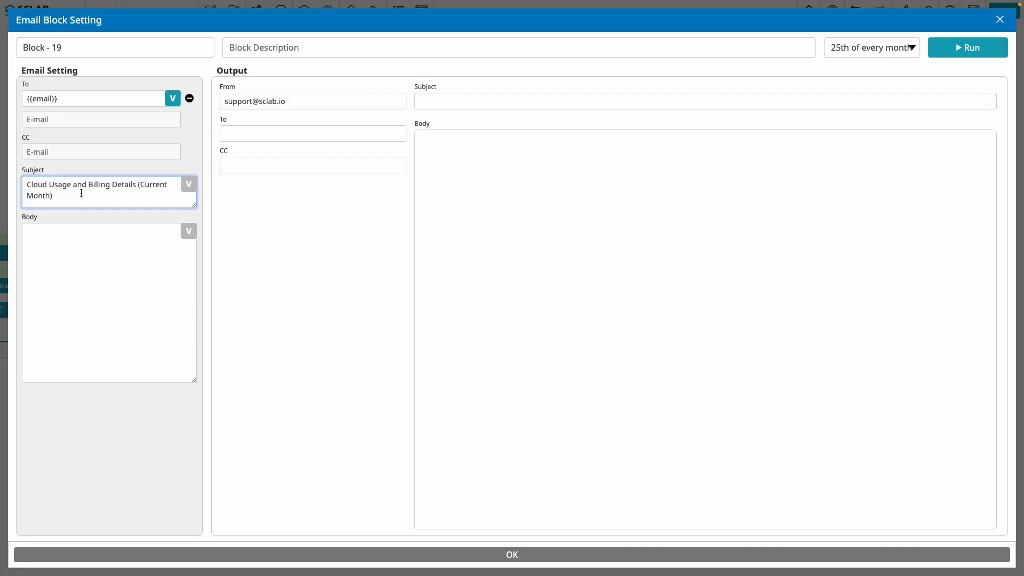
Write the email body "Hello. You can view your cloud usage and billing history by clicking the link below. Thank you." with the name variable after "Hello.".
click(102, 266)
text(Hello.<br>  <br><br>  You can view your cloud usage and billing history by clicking the link below.  <br><br>  Thank you.)
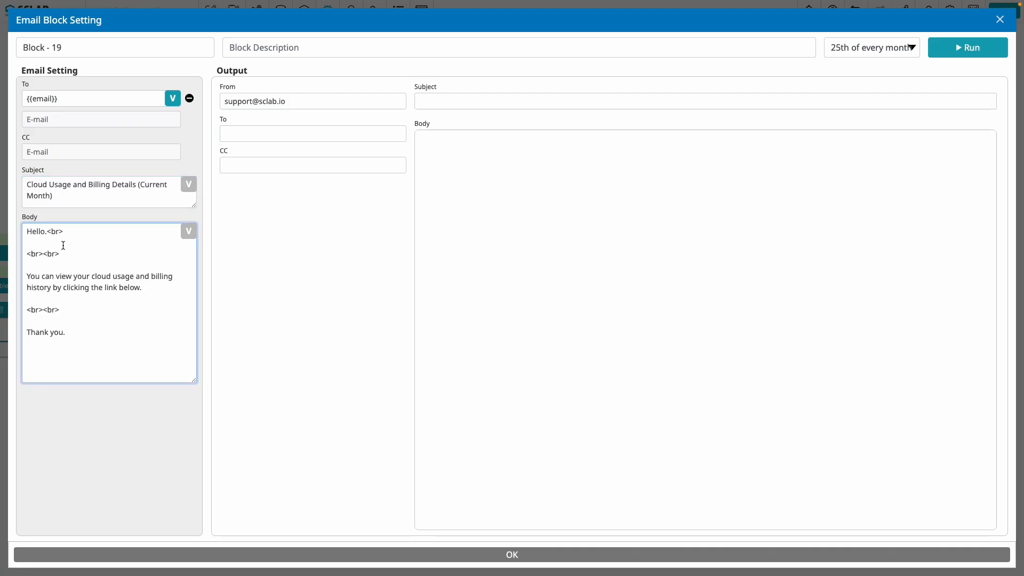
click(189, 231)
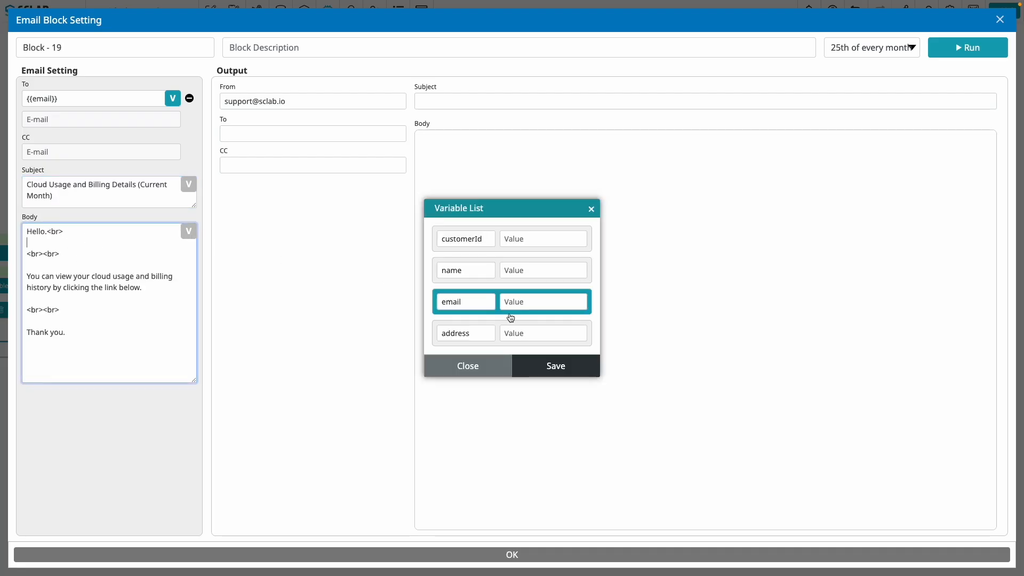
click(533, 271)
click(556, 368)
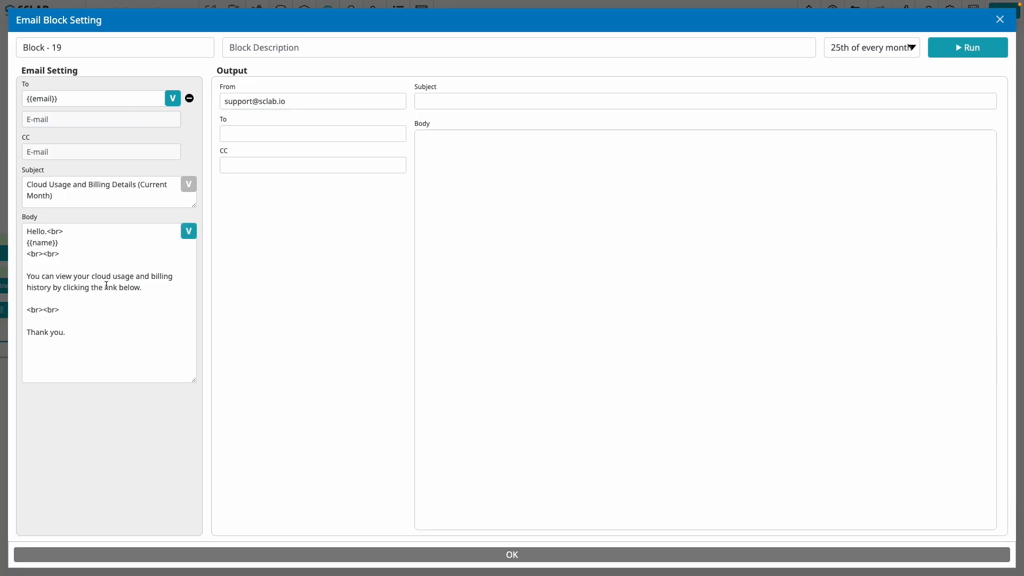
Insert the address variable on the line below the link sentence in the email body and save the Email block settings.
click(61, 299)
click(189, 231)
click(472, 337)
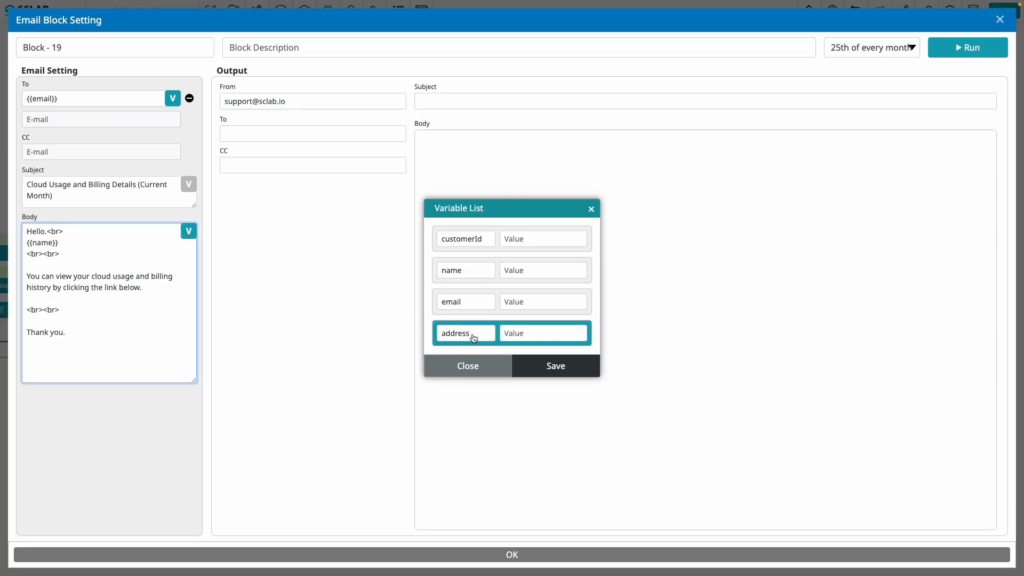
click(582, 367)
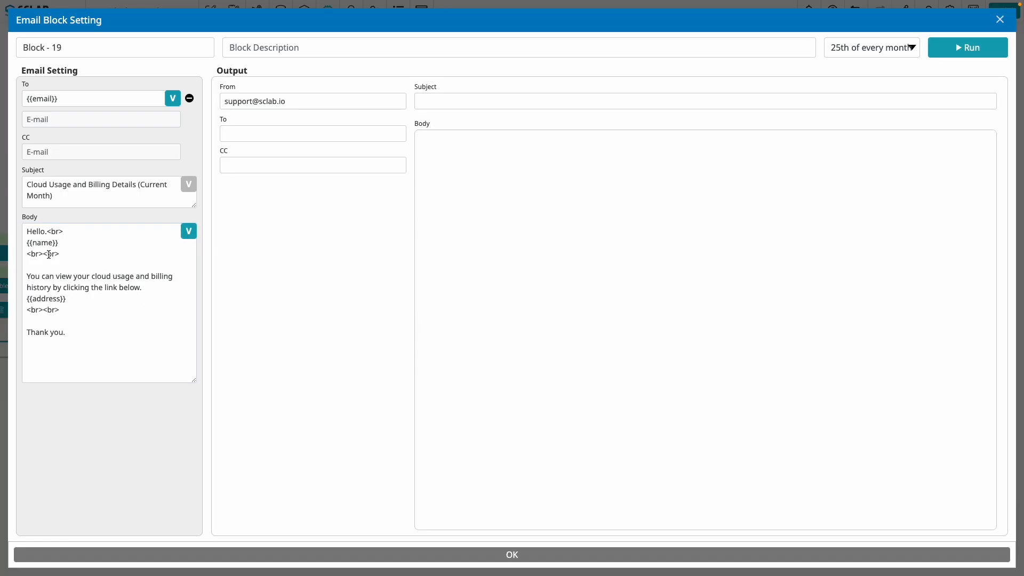
click(512, 555)
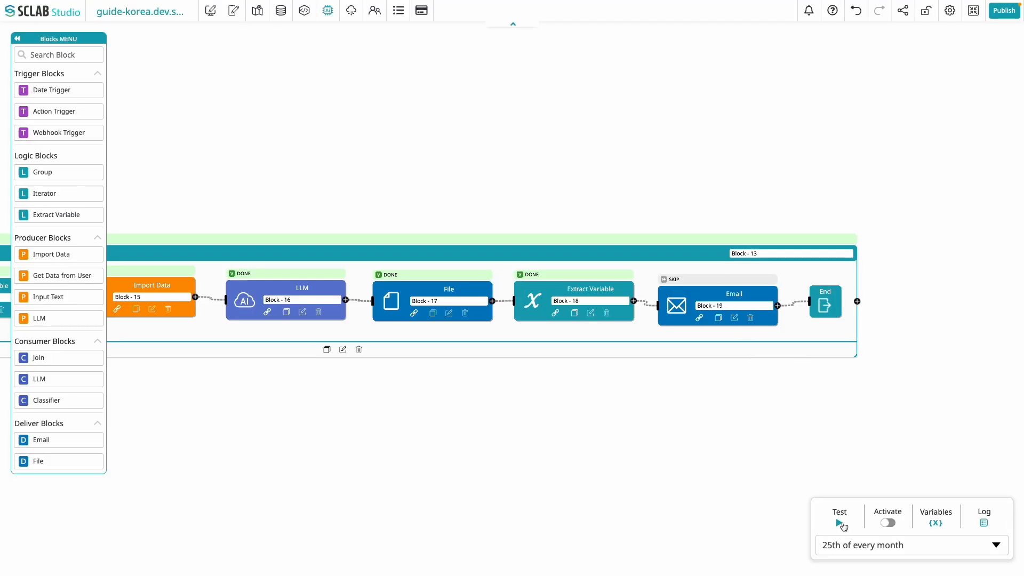
Test the workflow and check the composed message in the Email block's output.
click(839, 523)
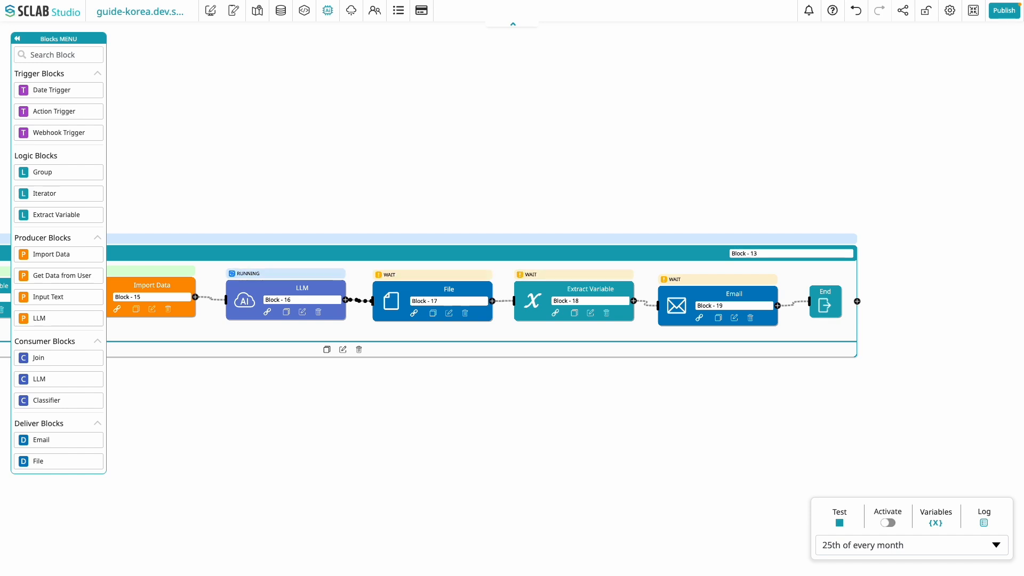
click(734, 317)
drag(587, 230, 427, 153)
click(549, 205)
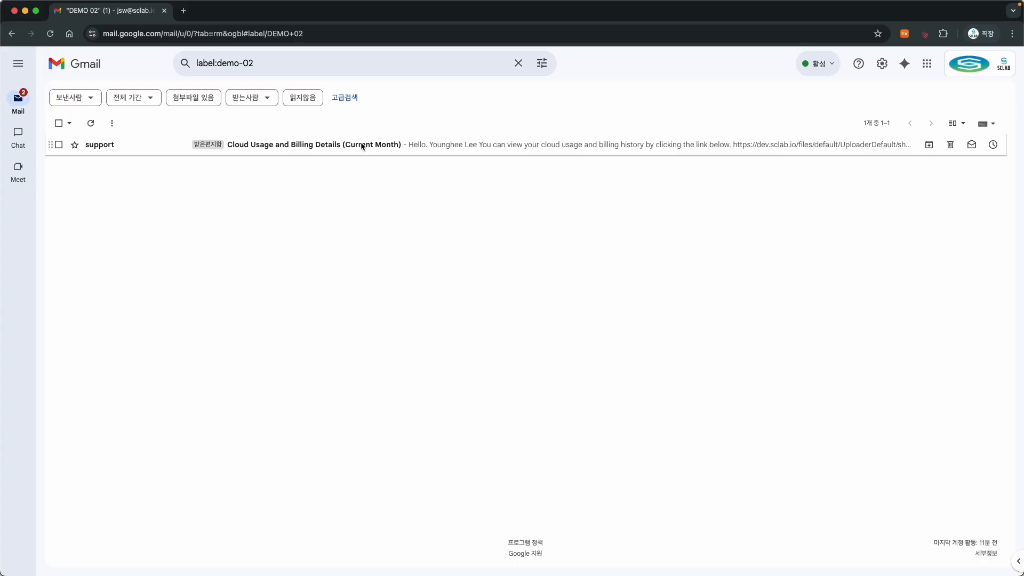
In Gmail, open the delivered "Cloud Usage and Billing Details (Current Month)" email and review the HTML report it links to.
click(360, 144)
click(361, 229)
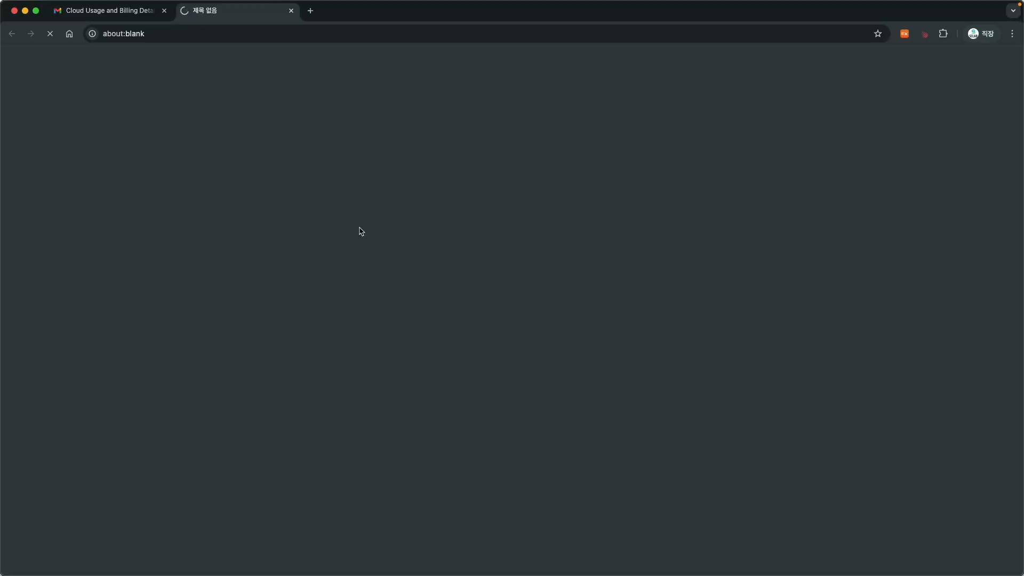
scroll(117, 270, down, 10)
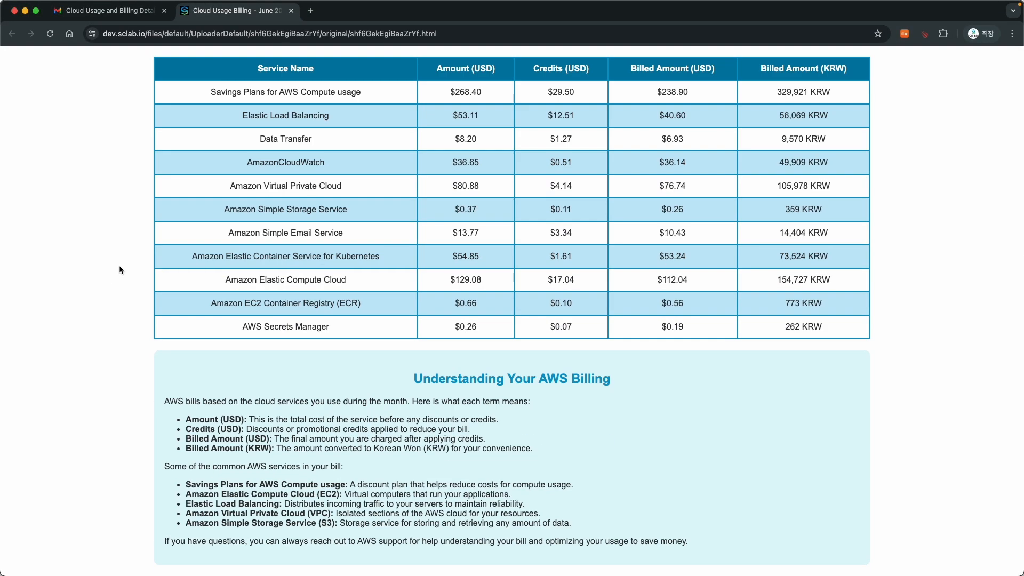
scroll(120, 265, up, 10)
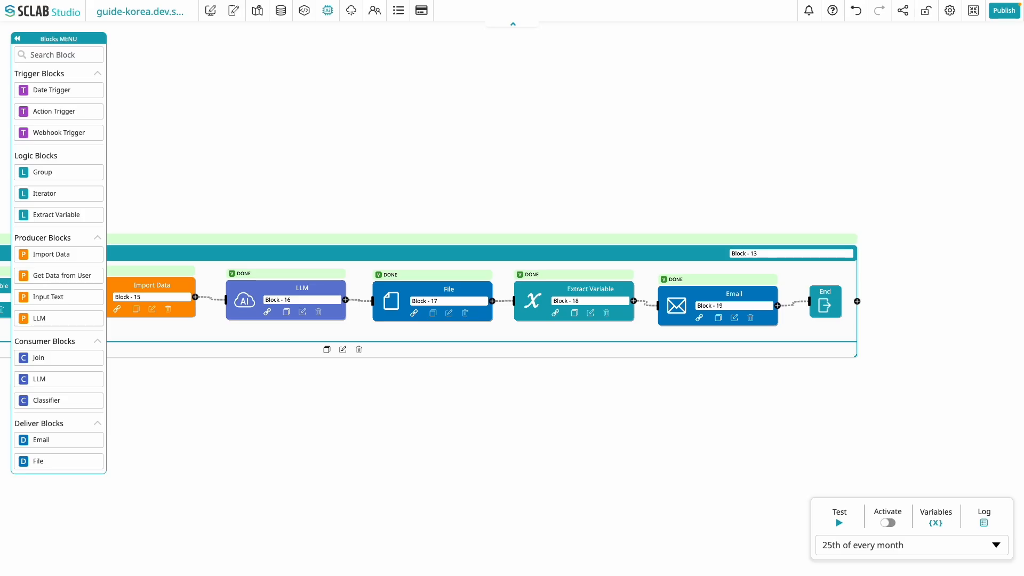
Add an Input Text block to the Iterator and place it above the first Extract Variable block.
drag(62, 303, 263, 329)
drag(371, 202, 423, 202)
drag(322, 206, 448, 206)
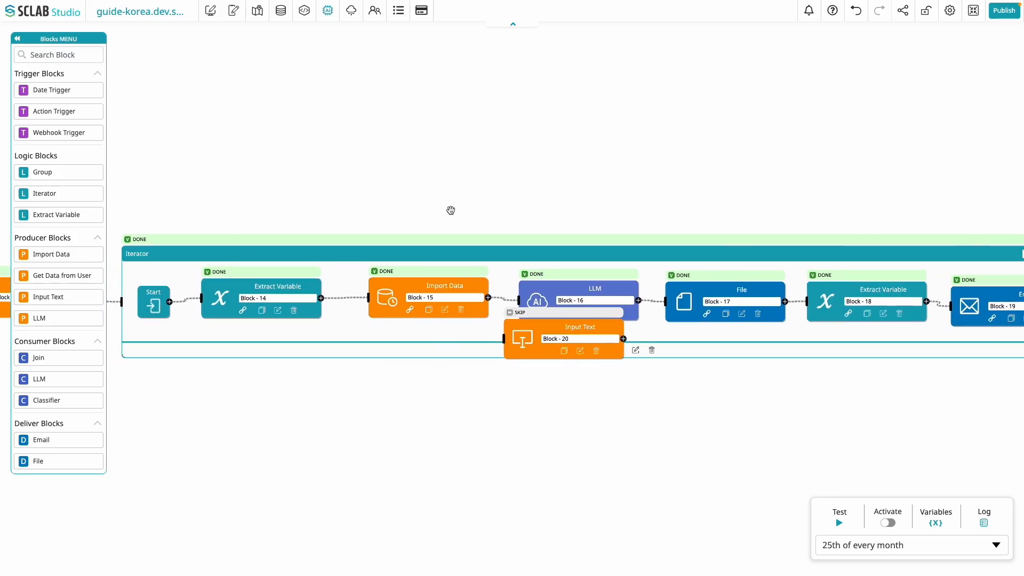
click(557, 340)
drag(569, 342, 312, 266)
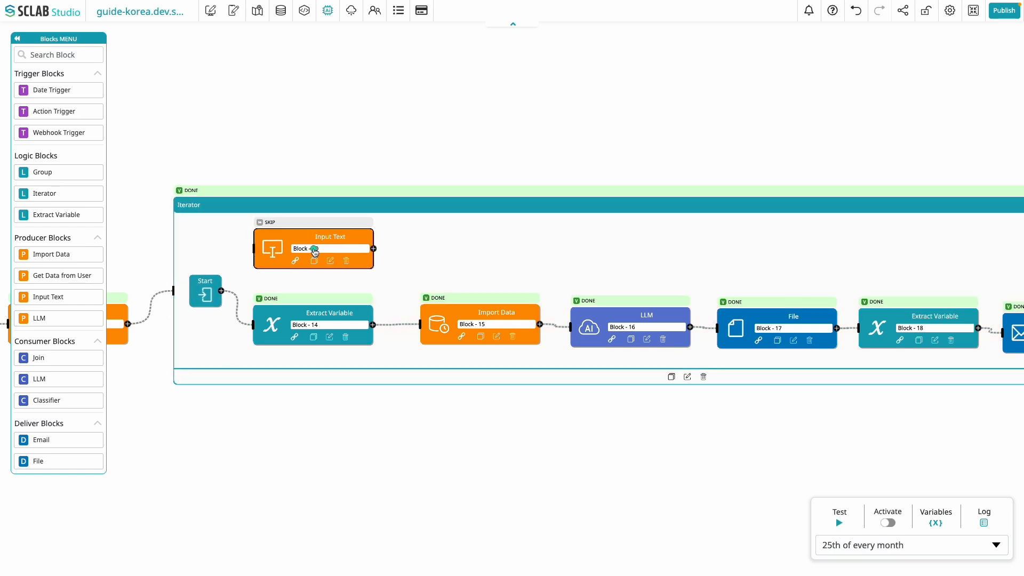
Paste the "Cloud Usage and Billing (Current Month)" HTML template into the Input Text block, save it, and link the Start node to the block.
click(329, 261)
key(ctrl+v)
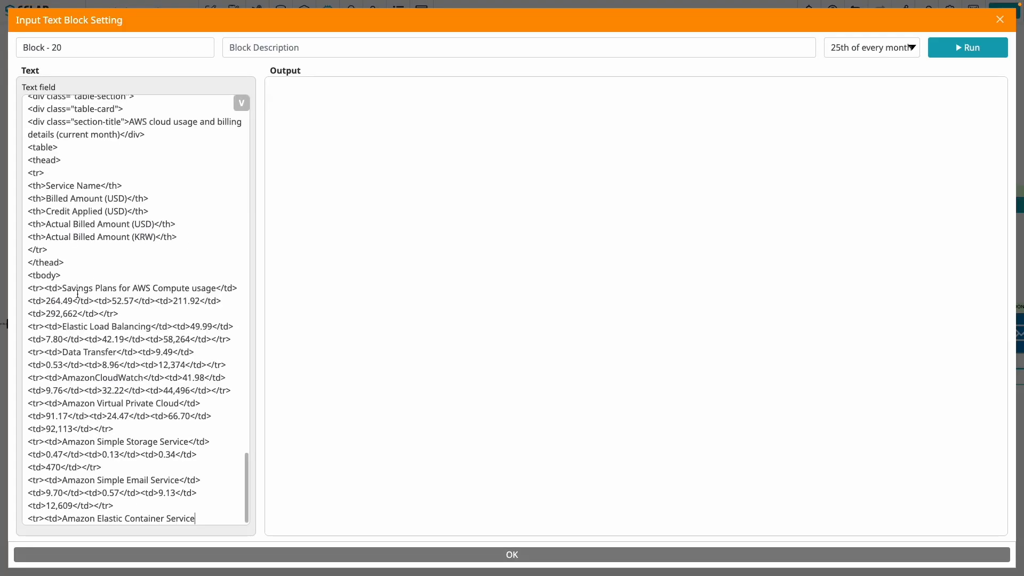
scroll(181, 457, down, 10)
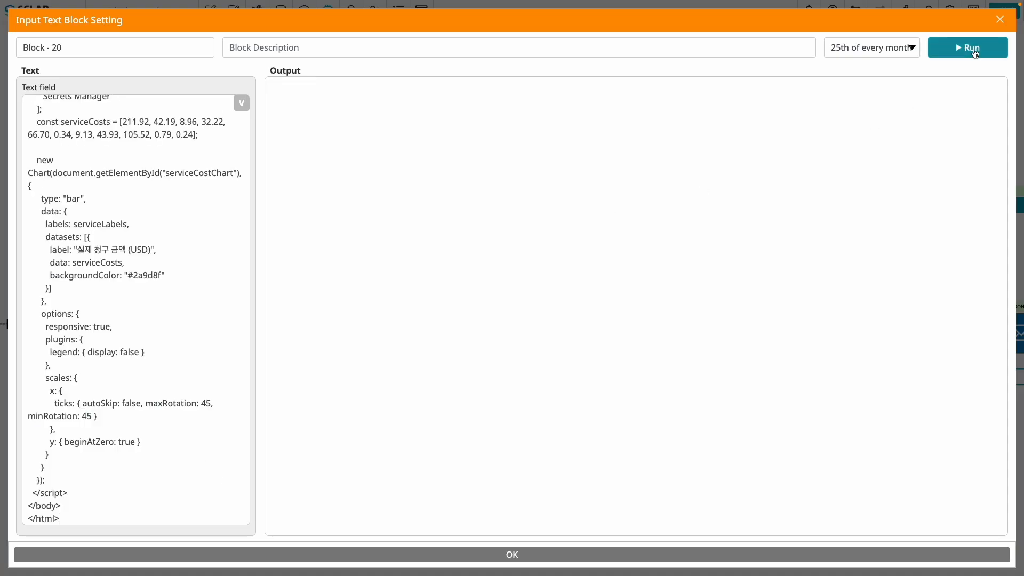
click(547, 555)
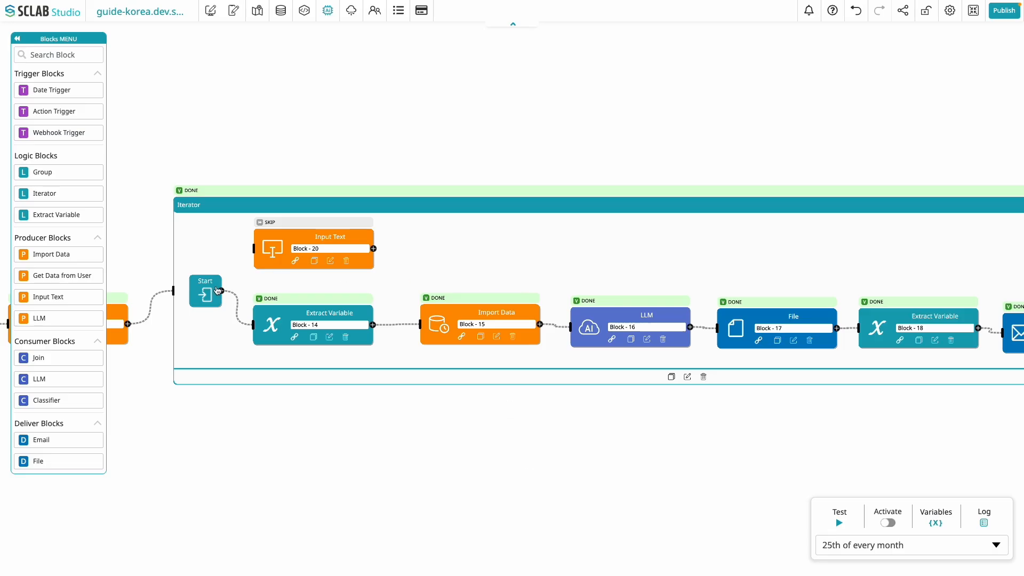
drag(218, 290, 275, 257)
Run the Input Text block and review the rendered template's summary cards, bar chart and billing table.
click(331, 262)
click(961, 59)
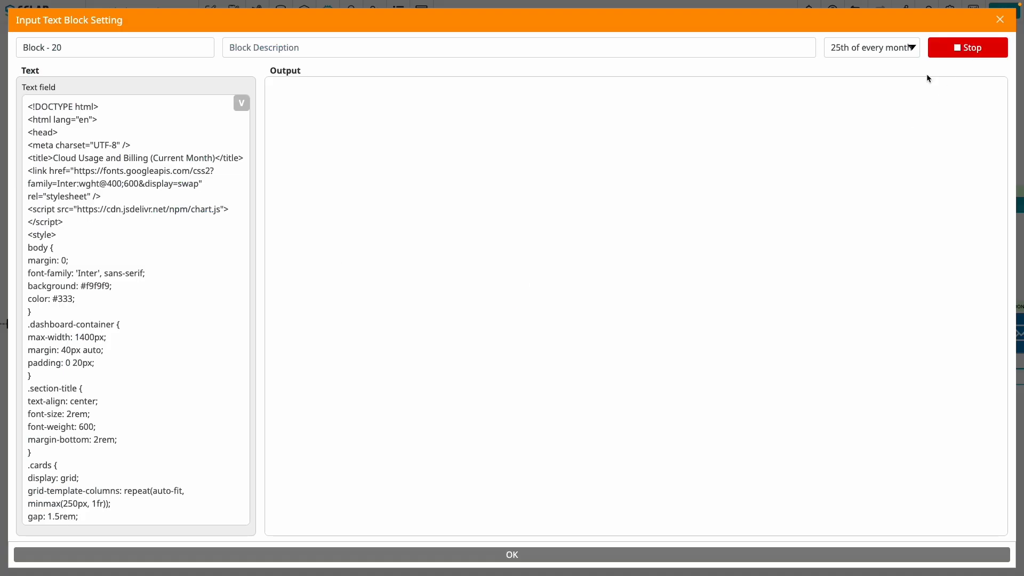
scroll(533, 267, down, 10)
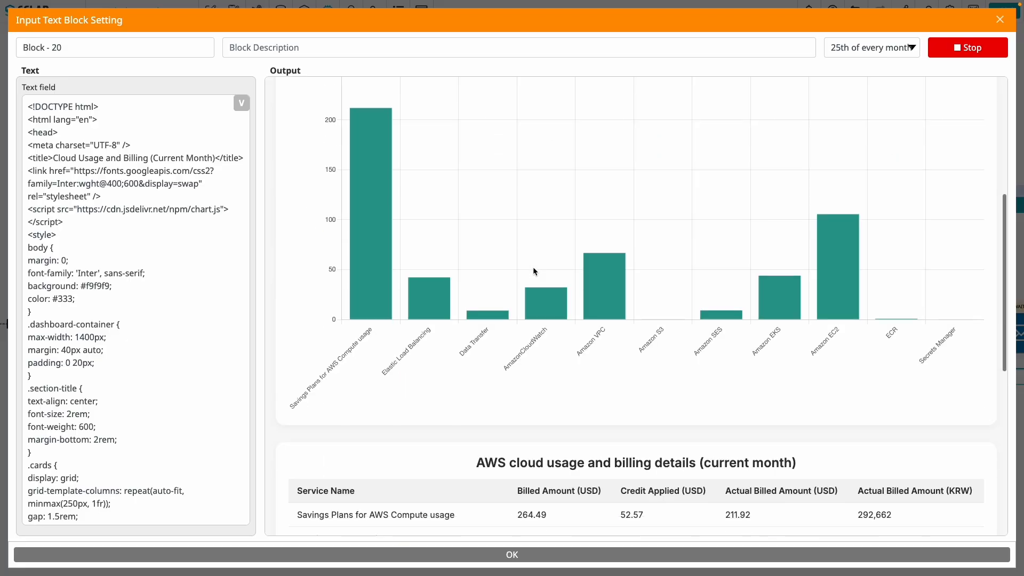
scroll(522, 290, up, 8)
scroll(523, 290, up, 5)
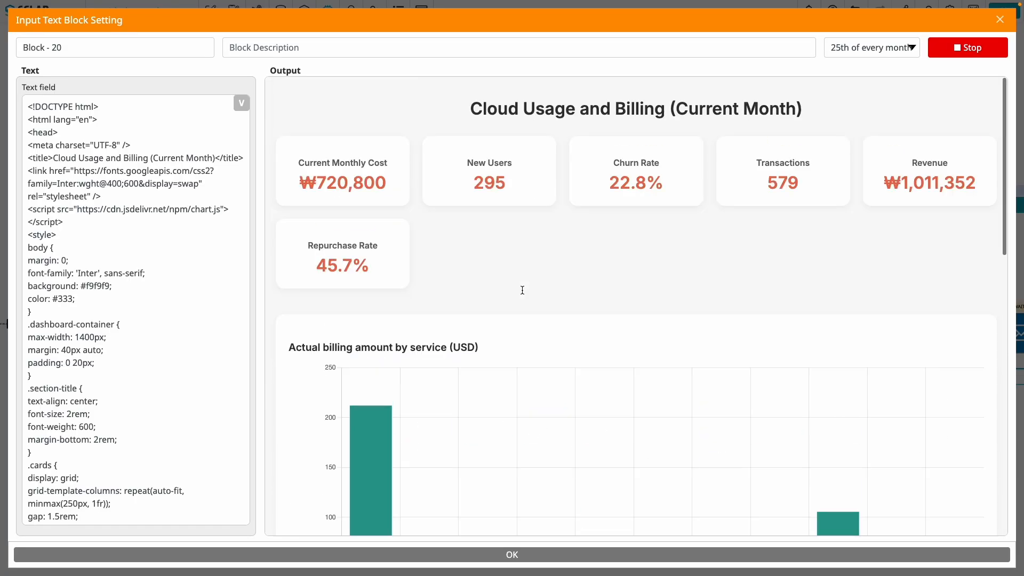
scroll(136, 310, down, 10)
click(1000, 20)
Link the Input Text block to the LLM block and rearrange the Iterator's blocks so both branches lead clearly into the LLM block.
click(579, 326)
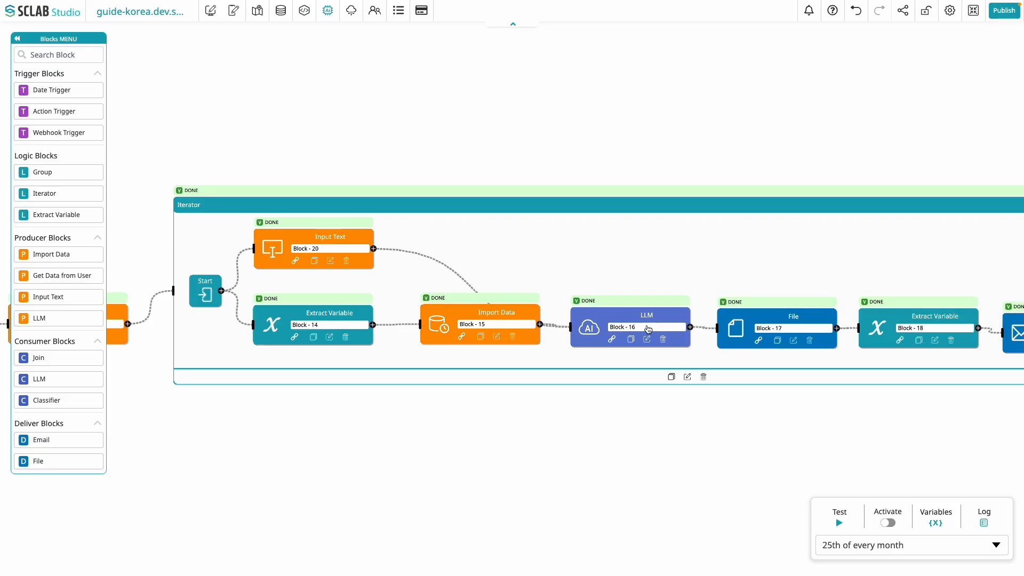
drag(633, 327, 633, 275)
drag(777, 329, 771, 277)
drag(771, 335, 669, 370)
drag(817, 364, 811, 312)
drag(962, 368, 960, 317)
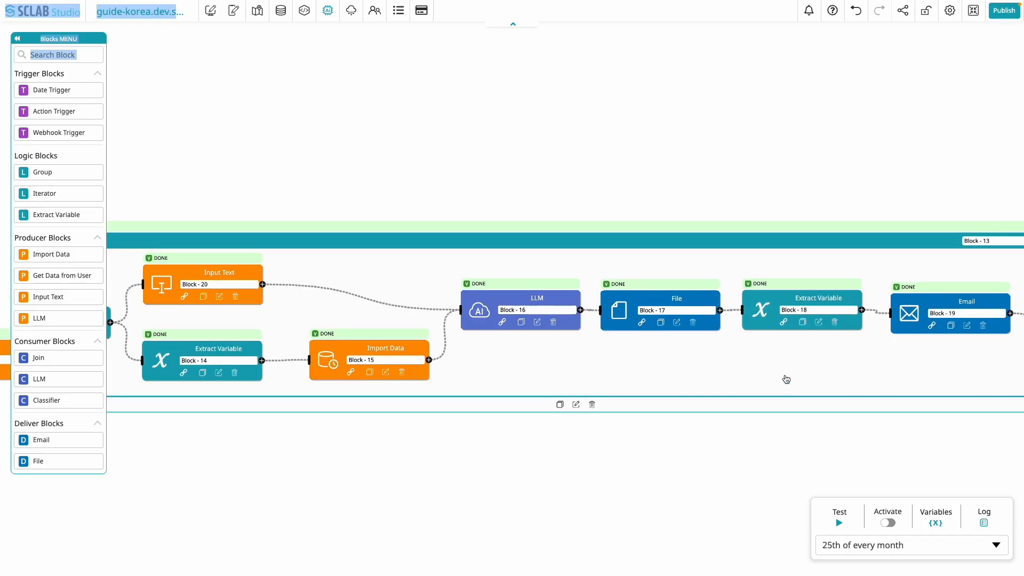
Test the workflow again and review the billing report linked in the email delivered to Gmail under the demo-01 label.
click(839, 521)
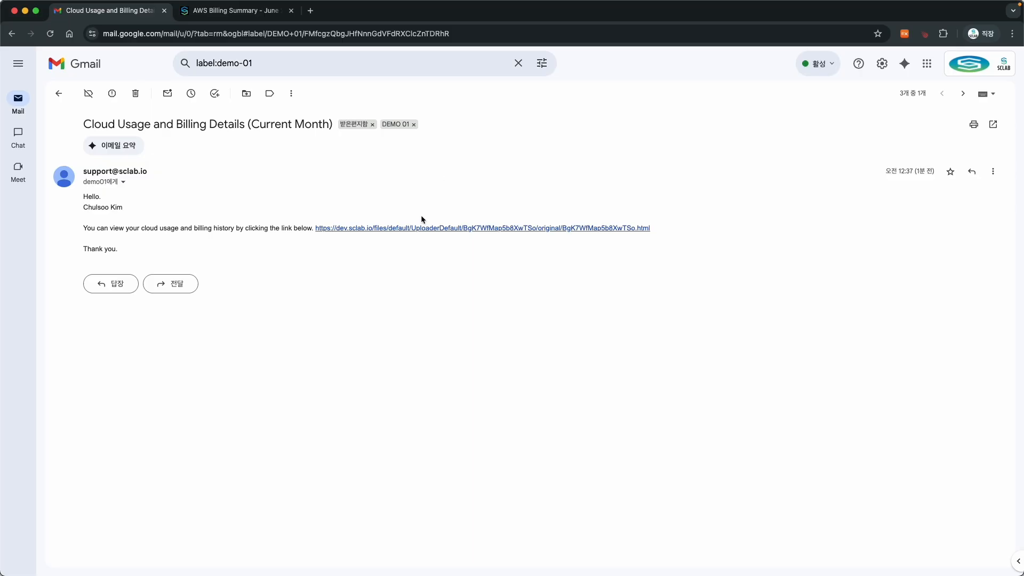
click(420, 230)
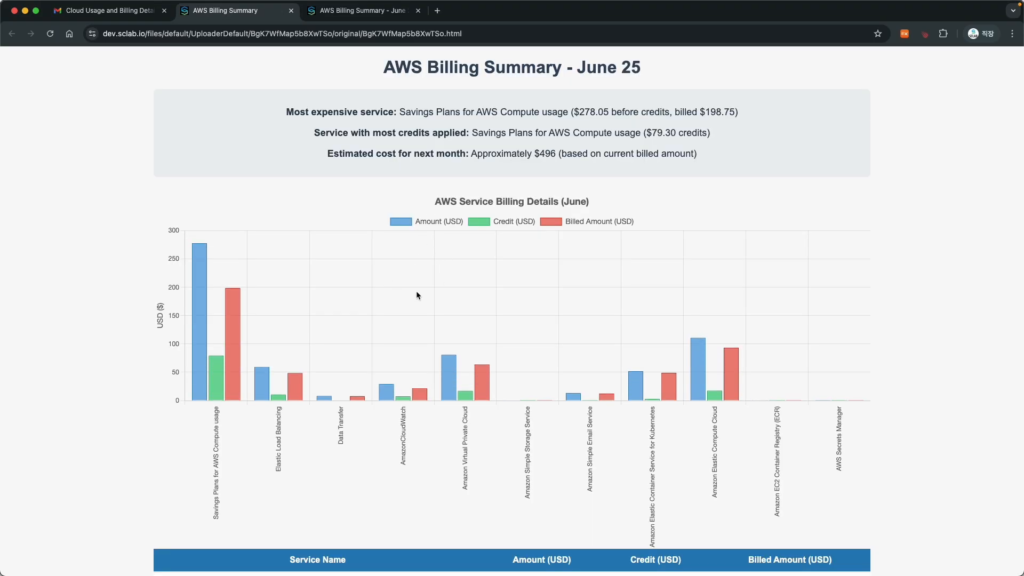
scroll(417, 295, down, 8)
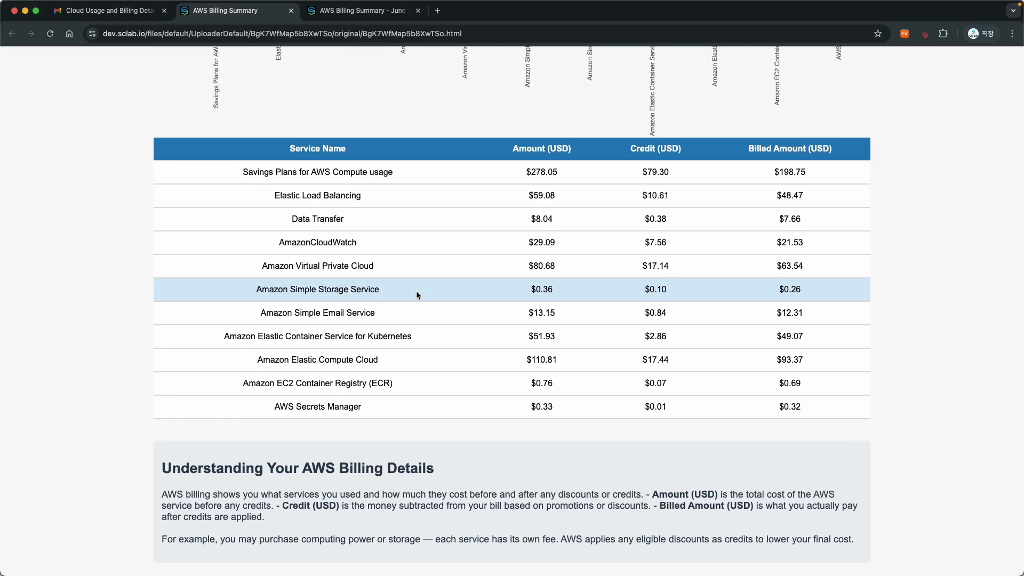
scroll(417, 295, up, 8)
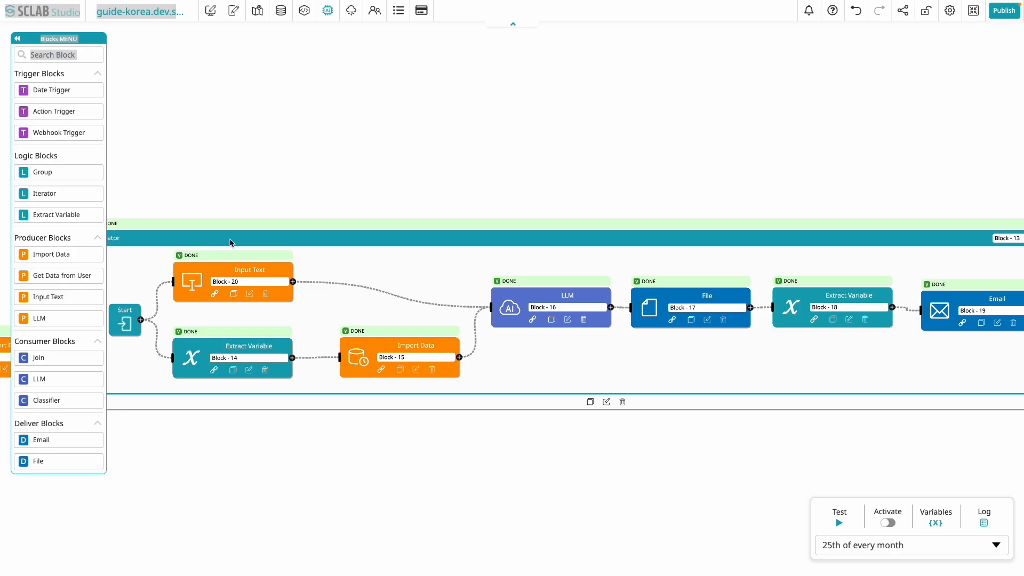
Replace the entire body of the Email block with the "Cloud Usage and Billing (Current Month)" HTML email template.
drag(775, 192, 485, 186)
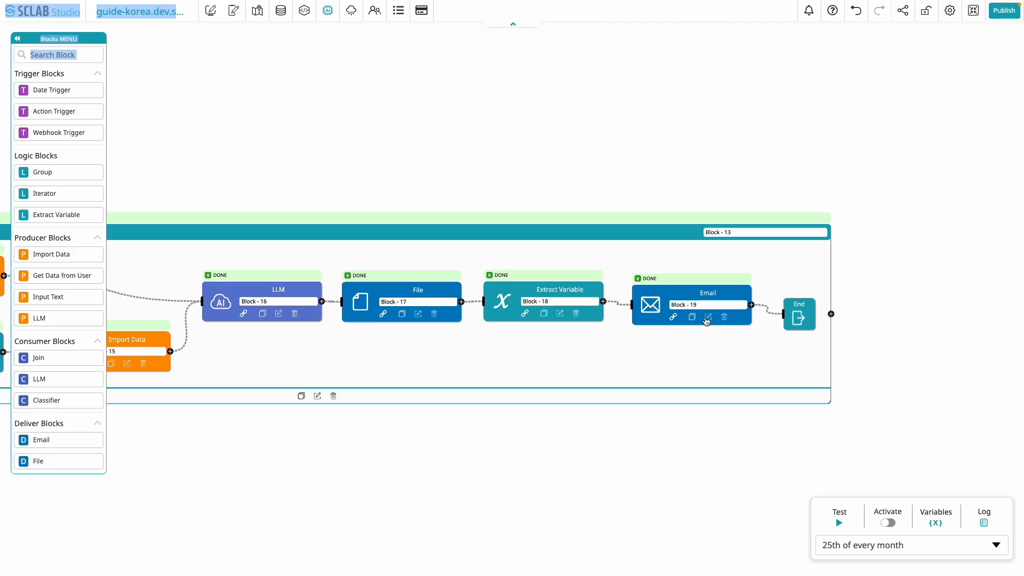
click(707, 318)
click(85, 295)
key(ctrl+a)
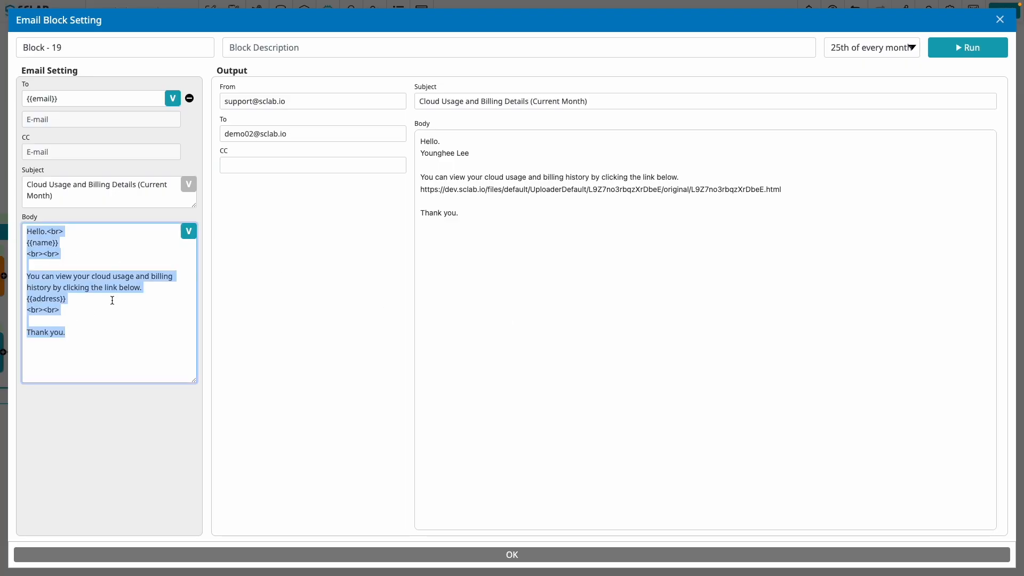
key(ctrl+v)
scroll(95, 281, up, 15)
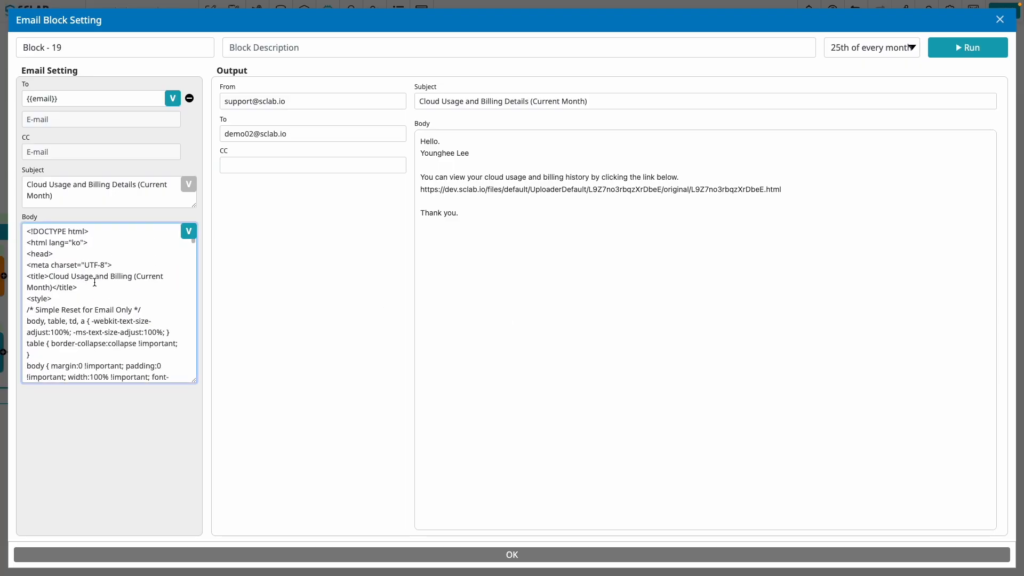
Replace the template's {{name}} placeholder after "Hello" with the name variable from the variable list.
scroll(95, 281, down, 10)
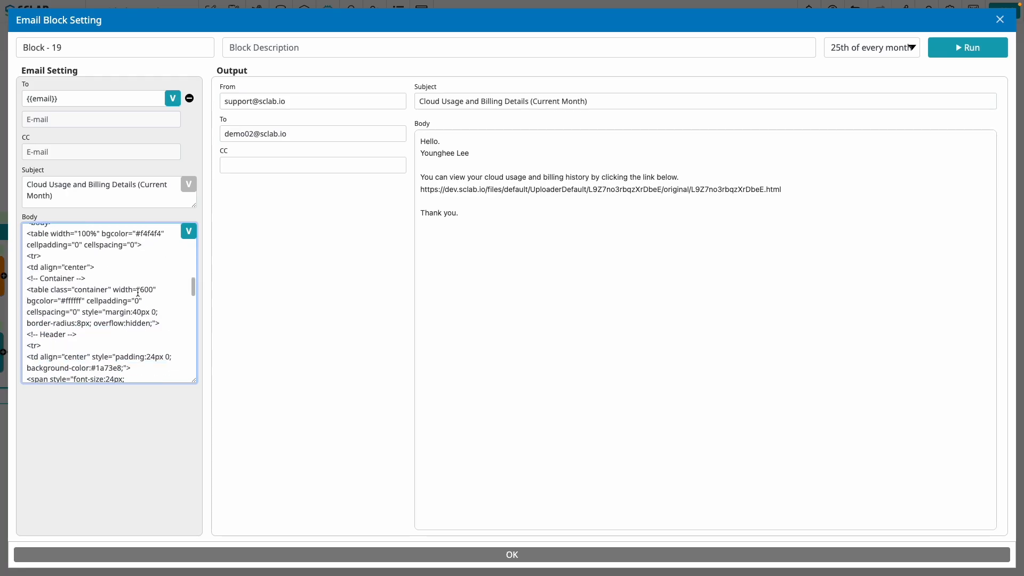
scroll(137, 292, down, 5)
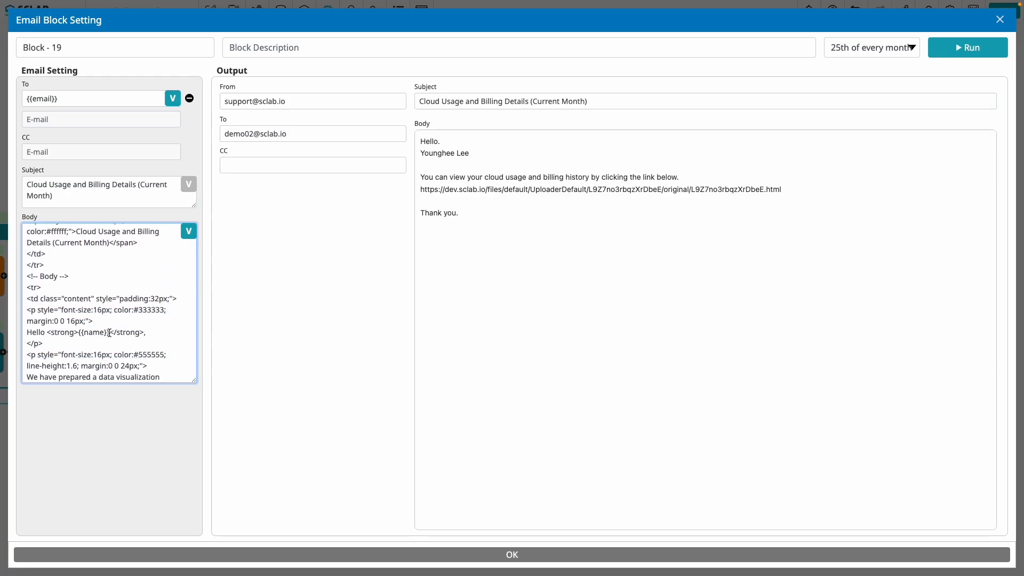
drag(109, 333, 83, 333)
key(BackSpace)
click(501, 278)
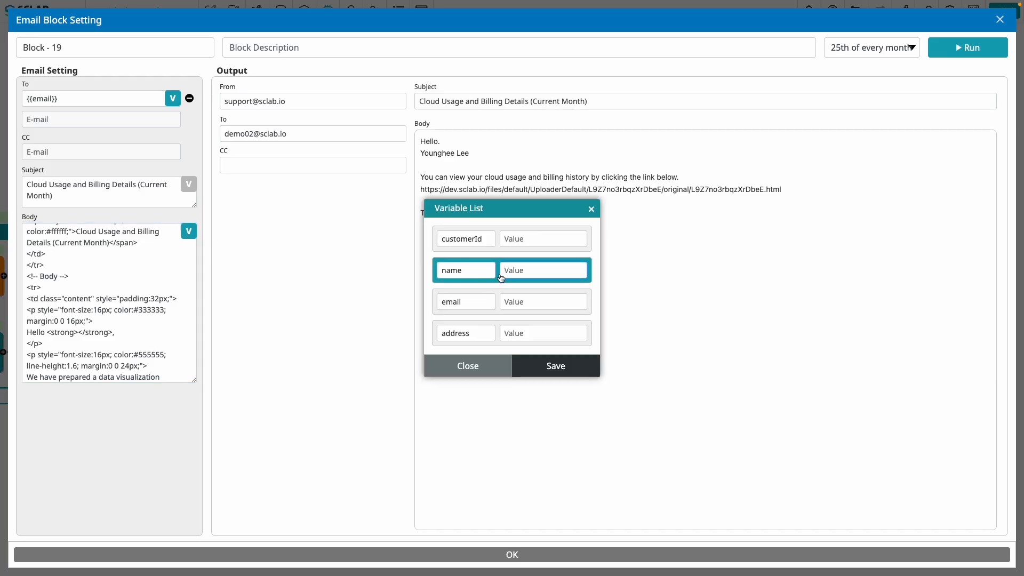
click(555, 366)
Replace the {{add}} placeholder in the "View Report" link with the address variable from the variable list.
scroll(104, 325, down, 3)
scroll(104, 325, down, 1)
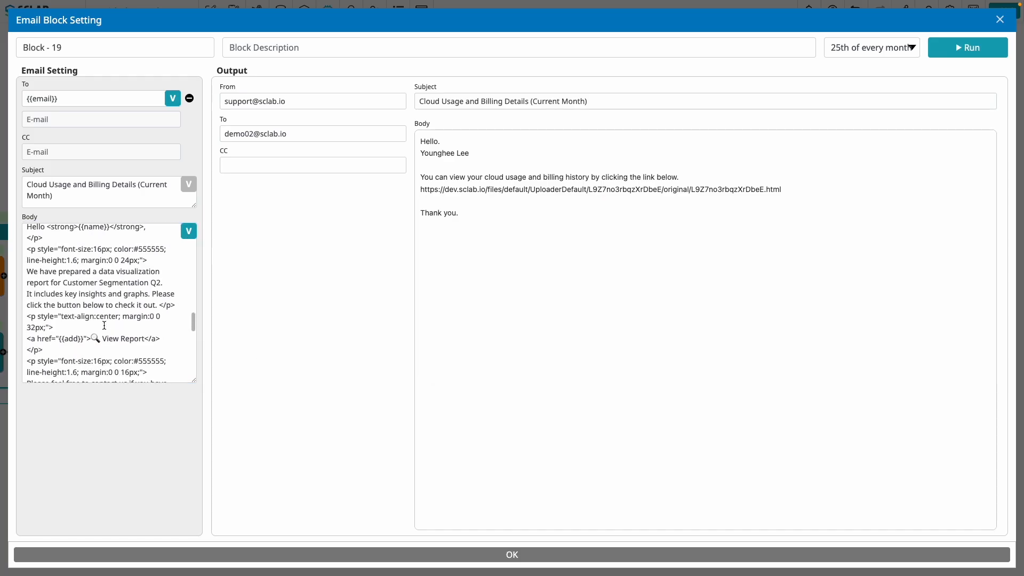
drag(83, 336, 62, 336)
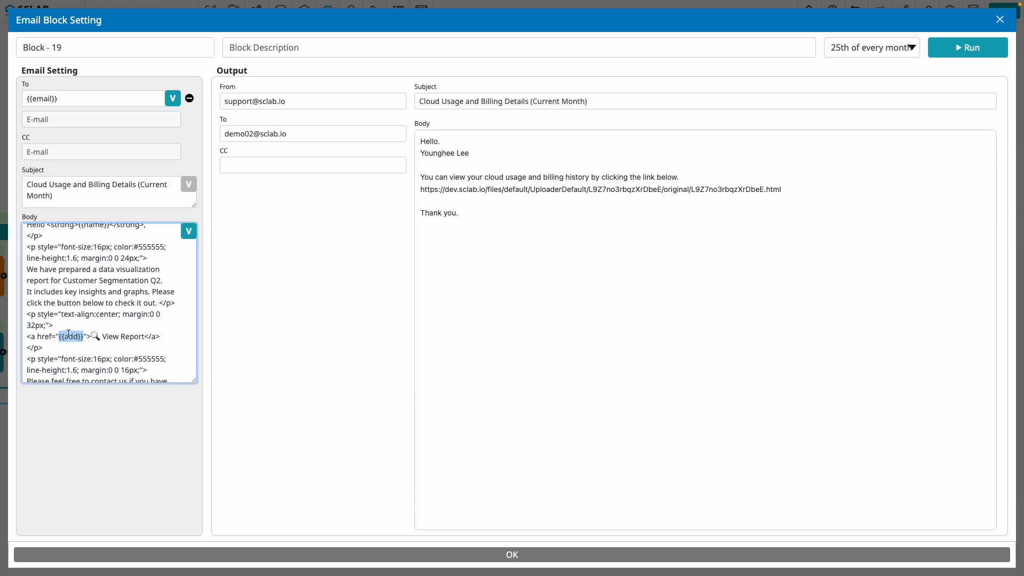
key(BackSpace)
click(188, 230)
click(514, 335)
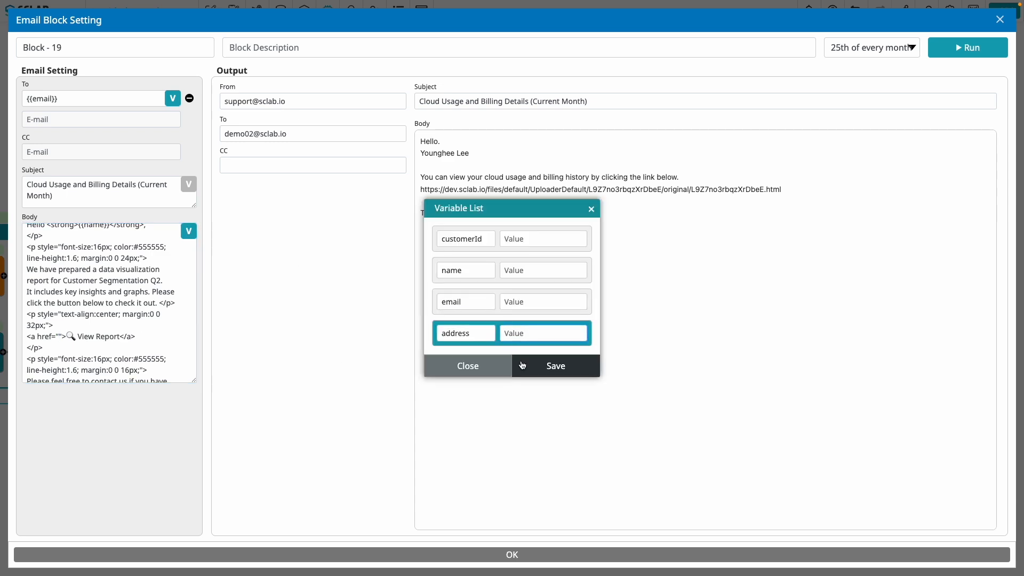
click(522, 365)
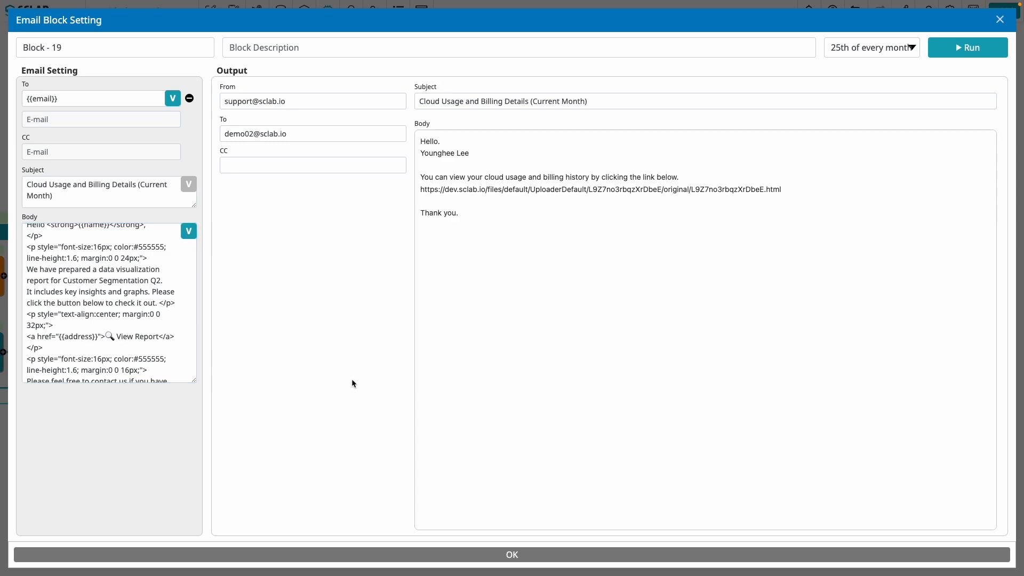
Save the Email block's HTML body, test the 25th of every month workflow, and review the AWS billing report it generates.
click(483, 557)
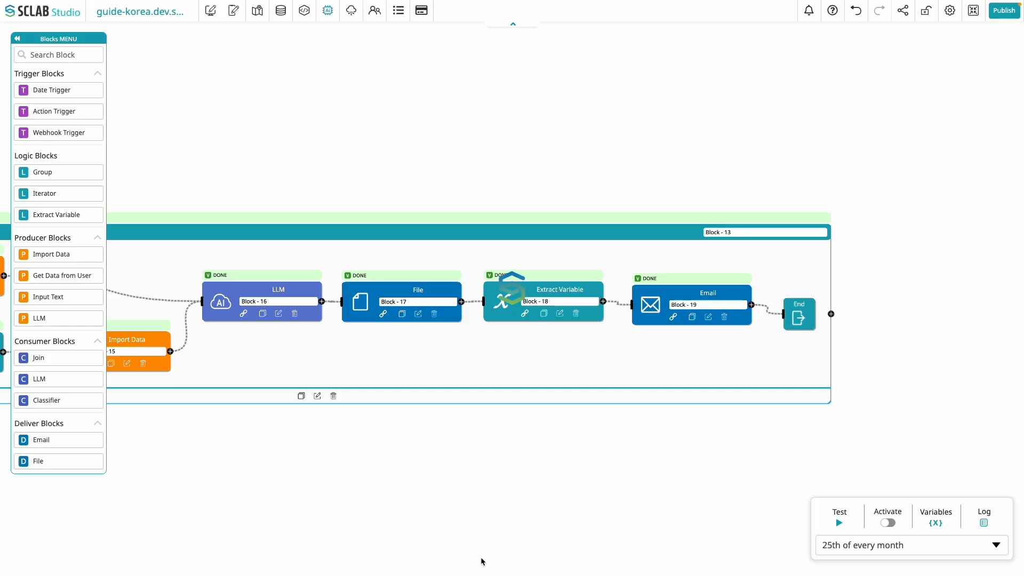
click(840, 524)
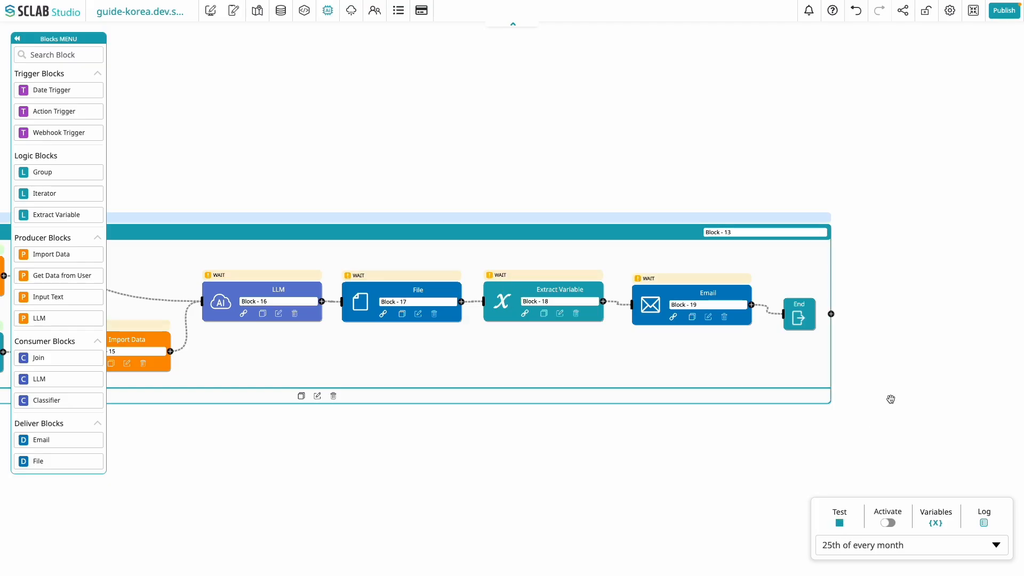
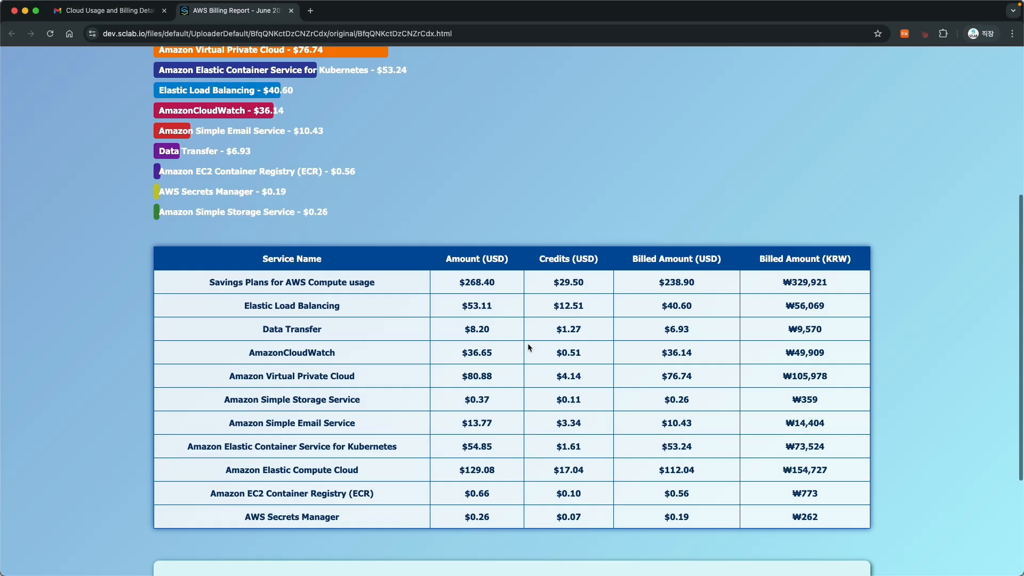
scroll(528, 348, down, 3)
scroll(528, 348, up, 10)
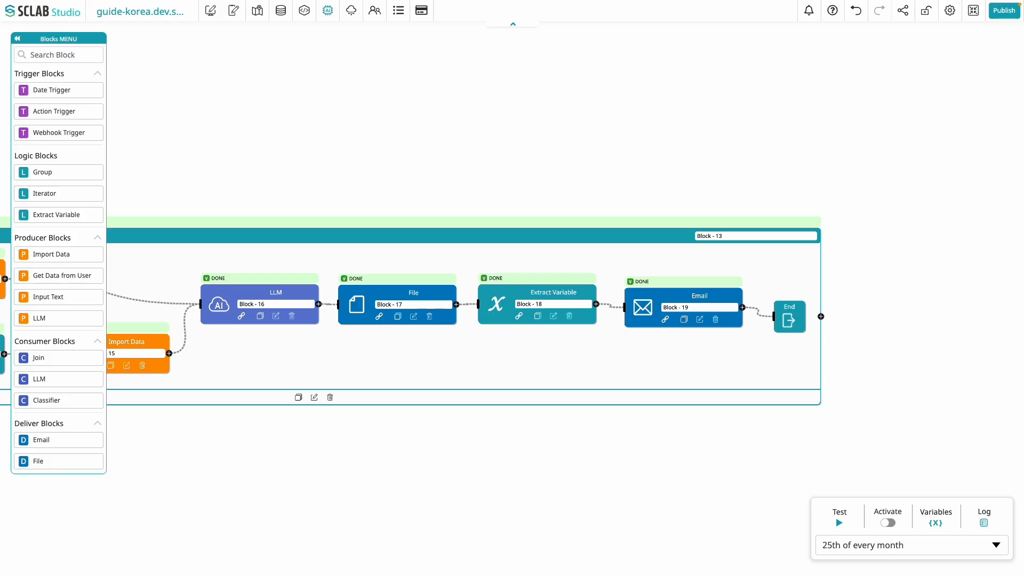
Replace Block - 16's LLM prompt with the detailed report prompt requesting a service bar chart, billing table, 3-month trend with 1-month forecast, and plain-language summary.
click(276, 316)
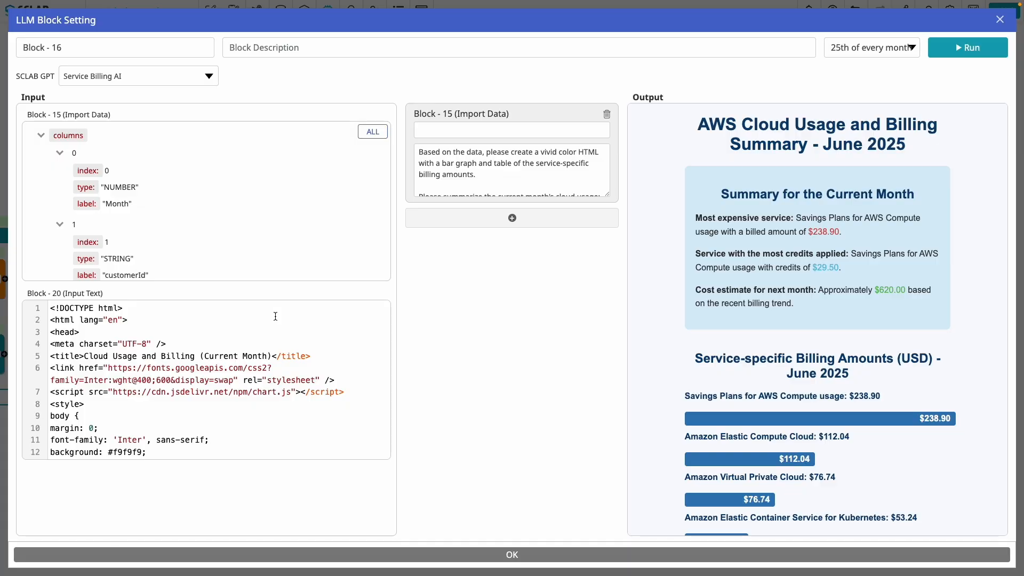
click(476, 182)
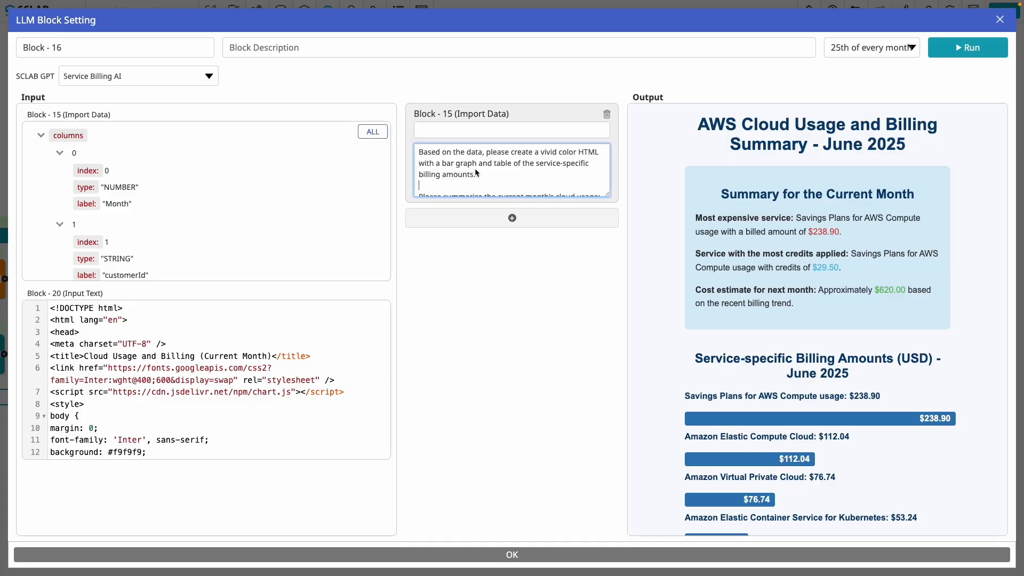
key(super+a)
key(super+v)
drag(606, 197, 606, 525)
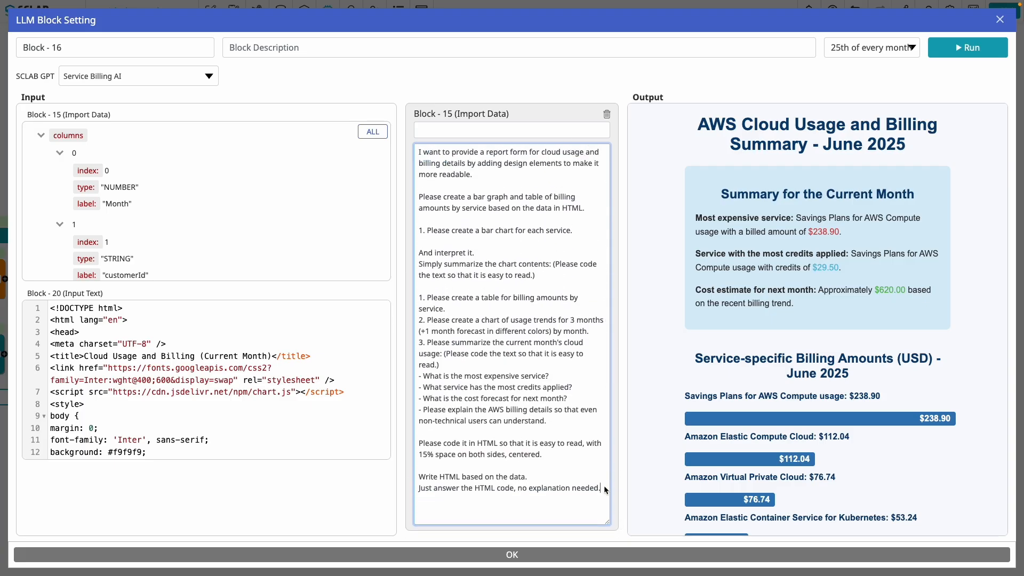
drag(606, 489, 410, 151)
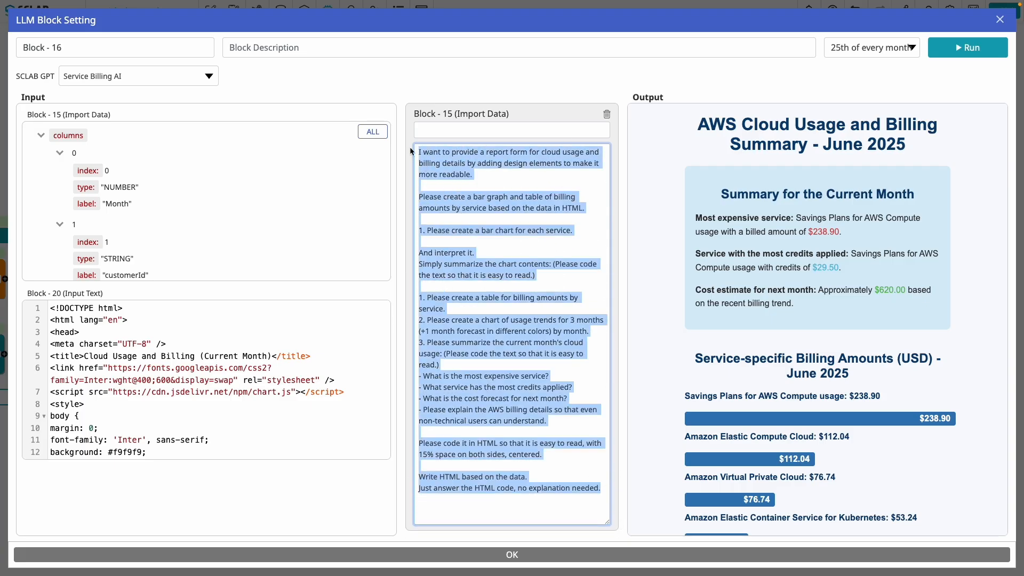
click(503, 171)
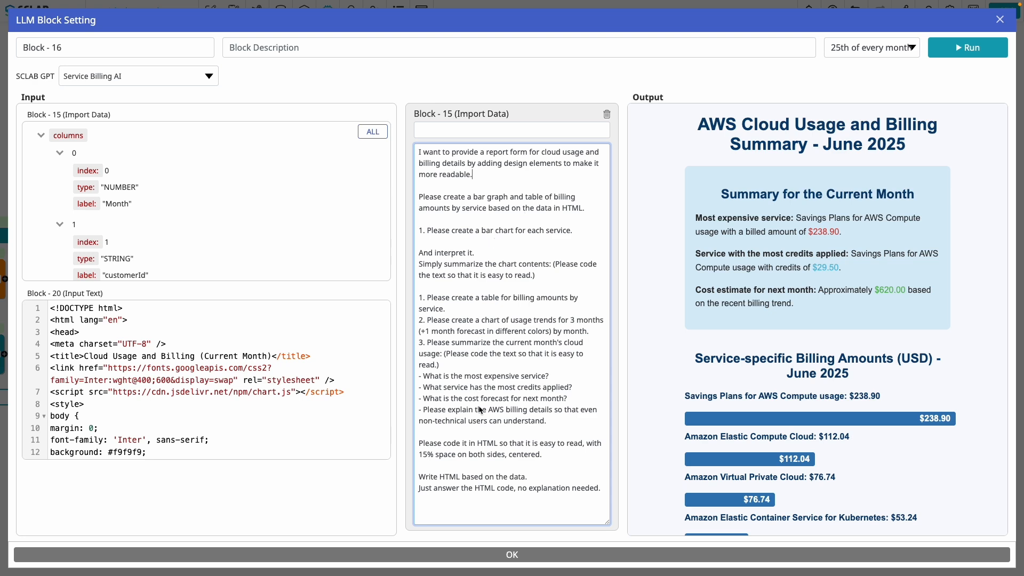
click(499, 556)
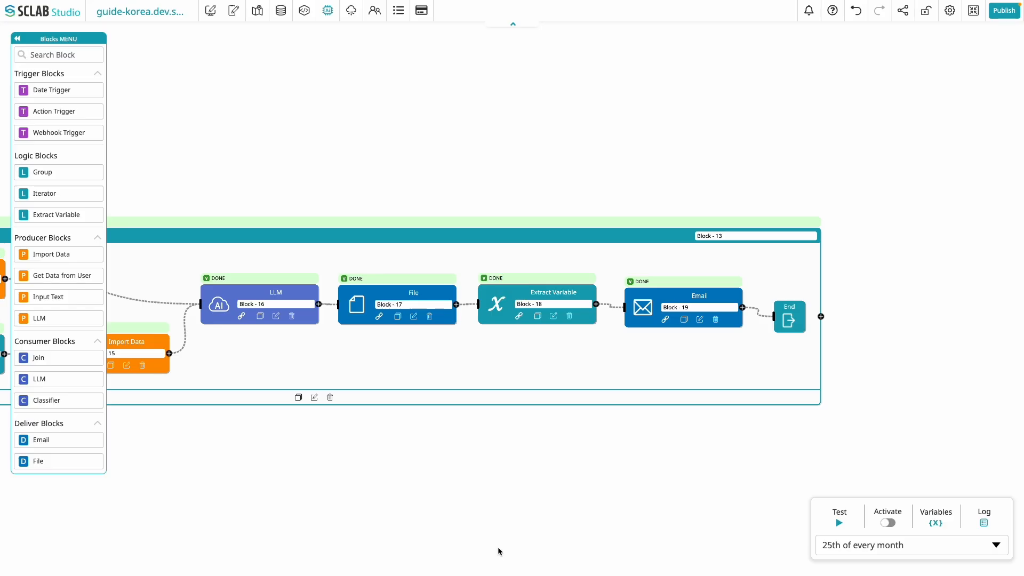
Test the workflow with the revised prompt and review the Cloud Usage and Billing Report through the View Report link in the Gmail message.
click(837, 525)
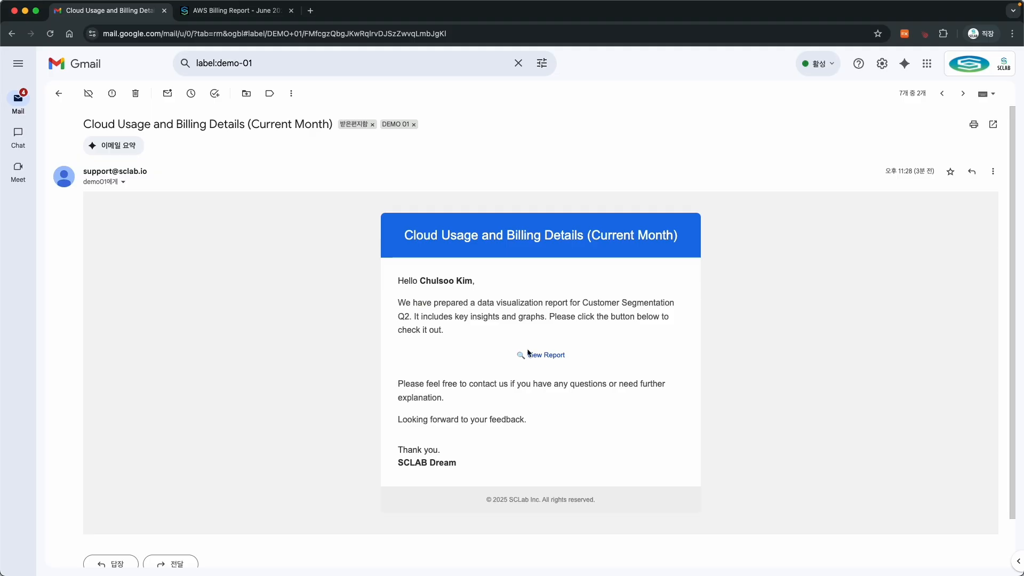
click(528, 352)
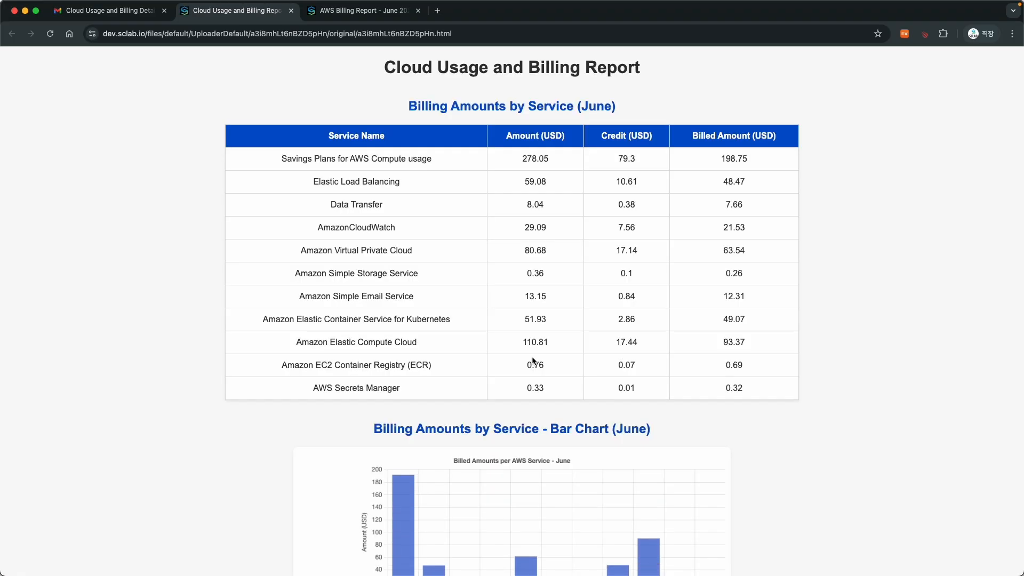
scroll(894, 314, down, 10)
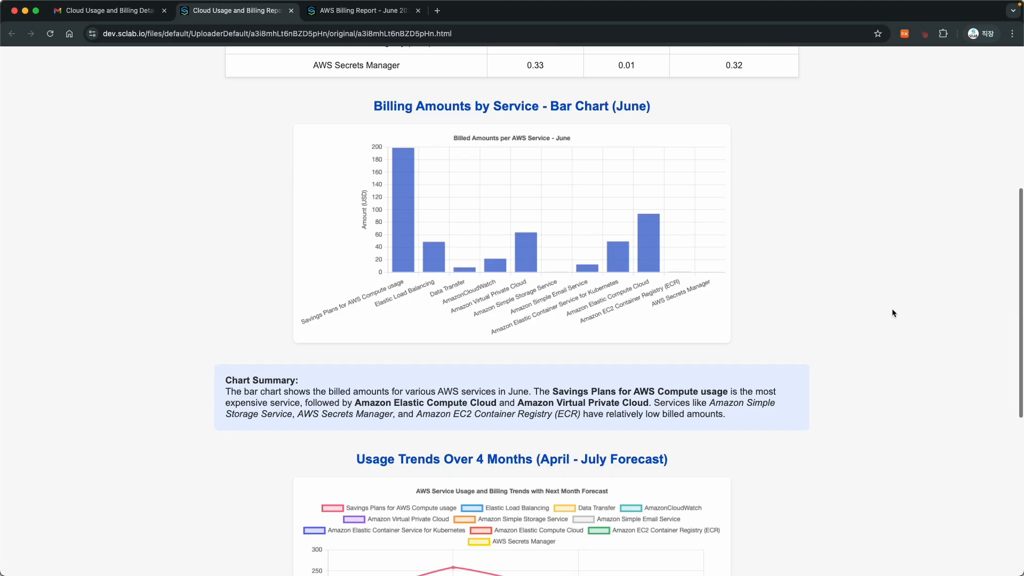
scroll(892, 310, down, 2)
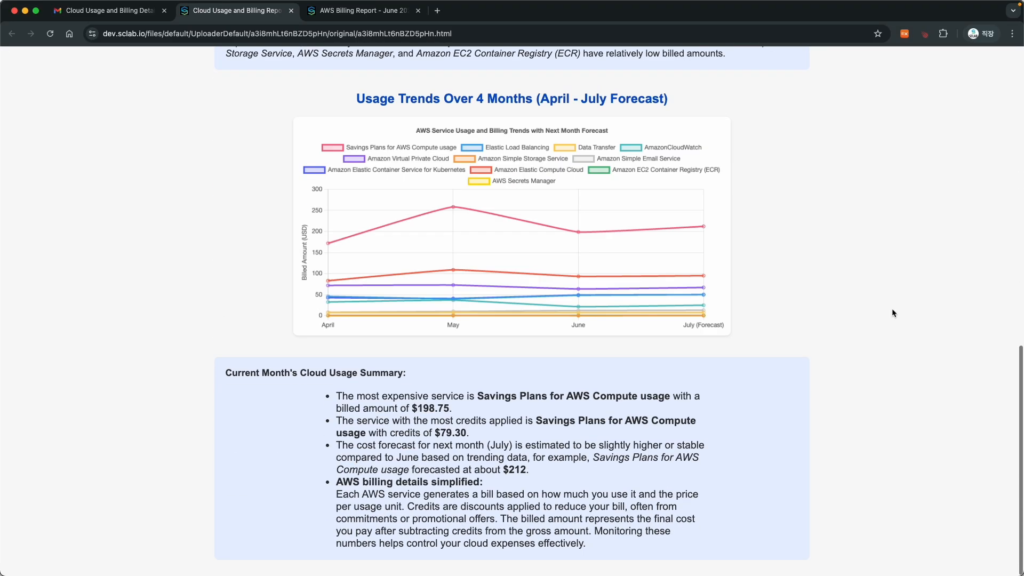
scroll(892, 309, up, 12)
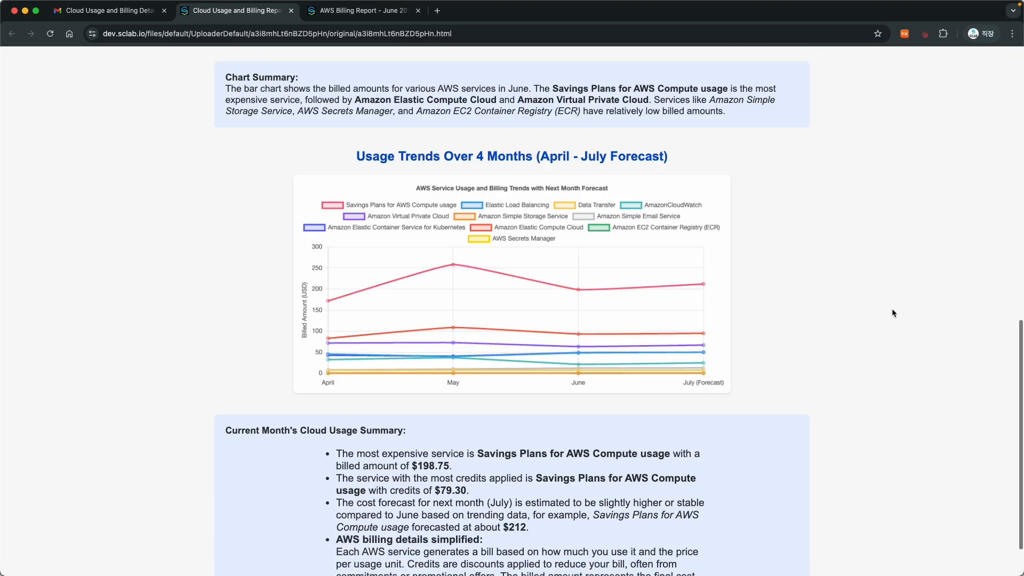